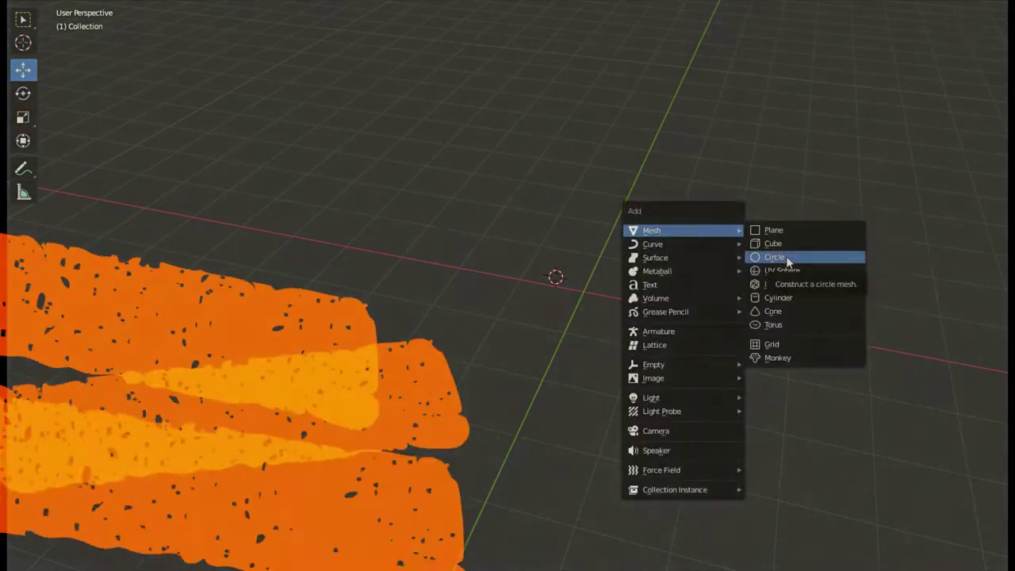
- Add a cylinder mesh to the scene and orbit to a side view of it
{"action": "left_click", "coordinate": [797, 299]}
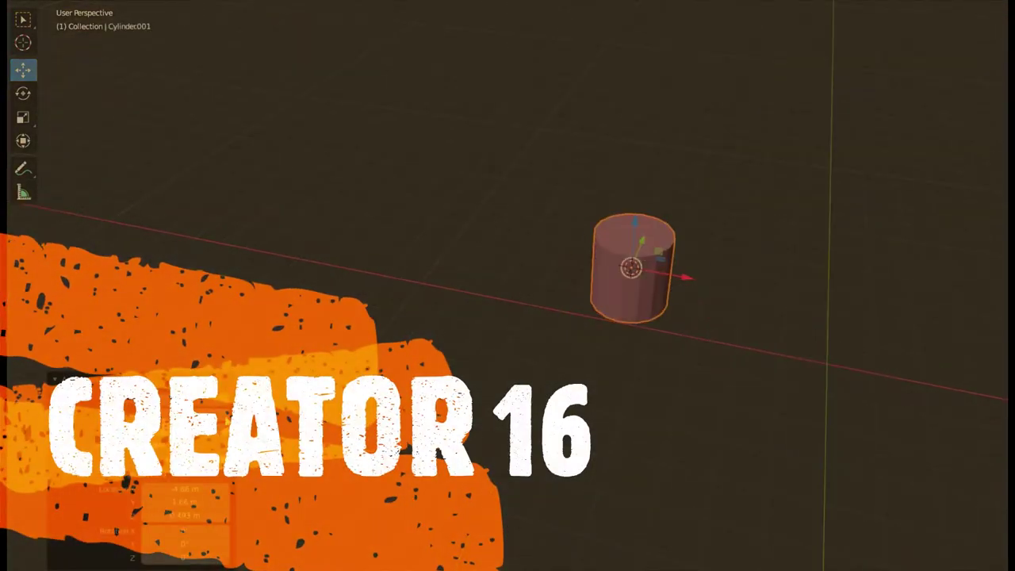
{"action": "middle_click_drag", "start_coordinate": [587, 349], "coordinate": [617, 317]}
{"action": "mouse_move", "coordinate": [776, 292]}
{"action": "middle_mouse_down"}
{"action": "mouse_move", "coordinate": [813, 231]}
{"action": "mouse_move", "coordinate": [738, 249]}
{"action": "mouse_move", "coordinate": [740, 268]}
{"action": "mouse_move", "coordinate": [654, 176]}
{"action": "middle_mouse_up"}
{"action": "key", "text": "shift+a"}
{"action": "key", "text": "Escape"}
{"action": "middle_click_drag", "start_coordinate": [582, 354], "coordinate": [514, 206]}
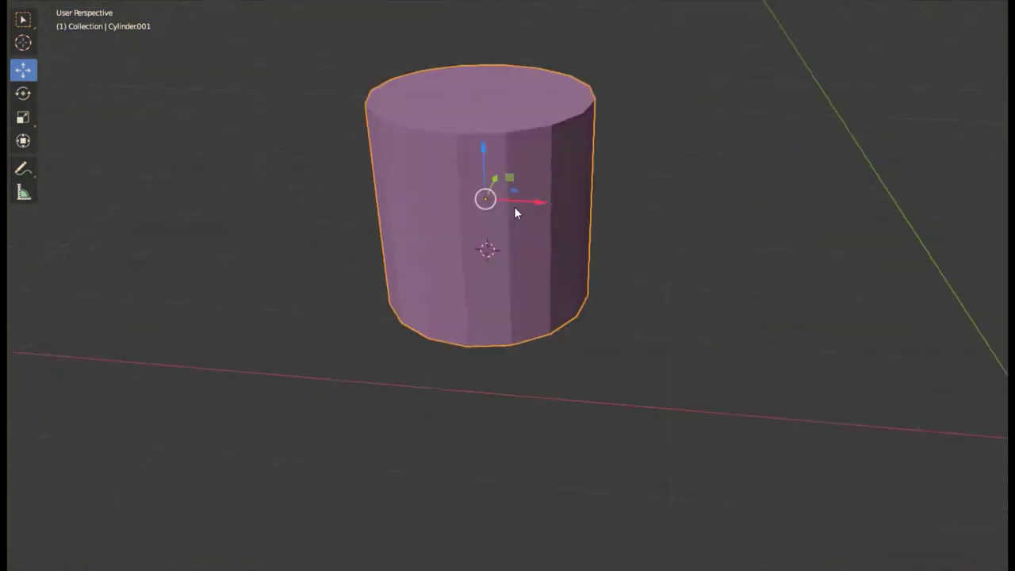
- Edit the cylinder's mesh, select its bottom face and inset it
{"action": "left_click", "coordinate": [47, 9]}
{"action": "right_click", "coordinate": [777, 313]}
{"action": "mouse_move", "coordinate": [777, 313]}
{"action": "middle_mouse_down"}
{"action": "mouse_move", "coordinate": [714, 286]}
{"action": "mouse_move", "coordinate": [522, 327]}
{"action": "middle_mouse_up"}
{"action": "key", "text": "g"}
{"action": "left_click", "coordinate": [713, 285]}
- Delete the inset bottom face and add an edge loop slid up near the rim
{"action": "scroll", "coordinate": [522, 327], "scroll_direction": "up", "scroll_amount": 2}
{"action": "key", "text": "h"}
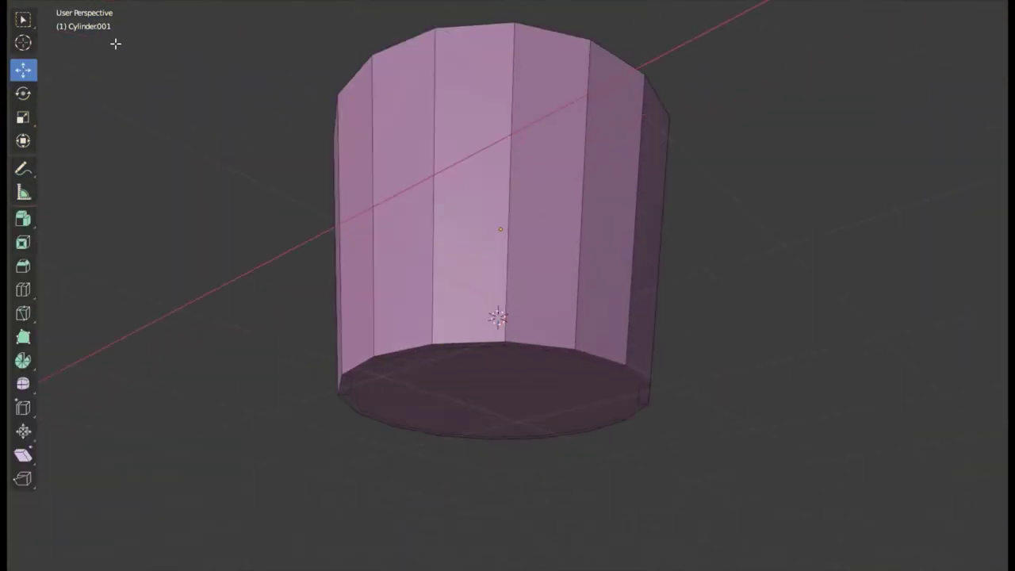
{"action": "left_click", "coordinate": [497, 317]}
{"action": "key", "text": "g"}
{"action": "left_click", "coordinate": [720, 339]}
{"action": "middle_click_drag", "start_coordinate": [720, 339], "coordinate": [659, 217]}
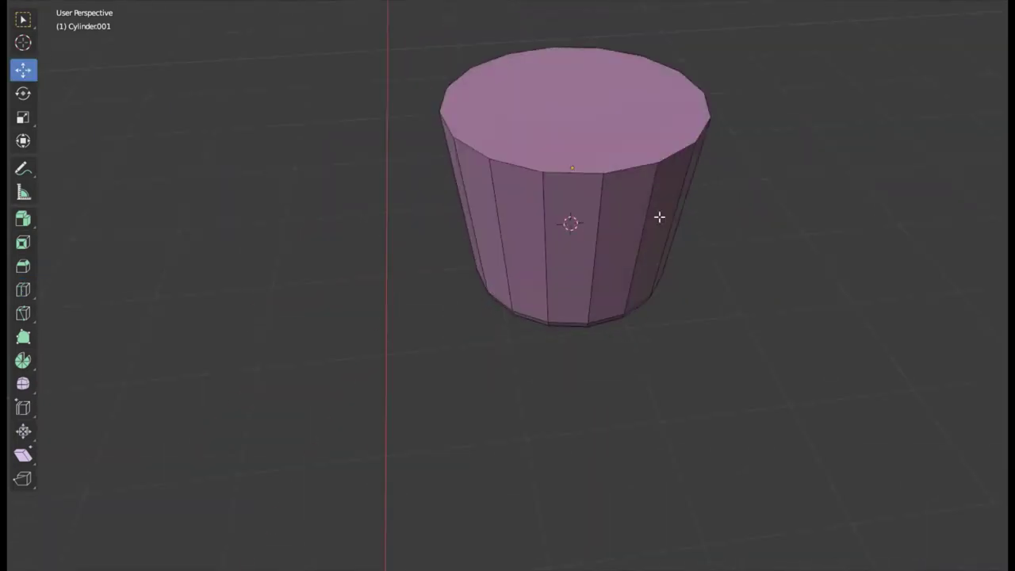
{"action": "key", "text": "alt+a"}
{"action": "middle_click_drag", "start_coordinate": [663, 182], "coordinate": [551, 283]}
{"action": "key", "text": "ctrl+r"}
{"action": "left_click", "coordinate": [550, 283]}
- Scale the top rim outward to flare the cup
{"action": "key", "text": "g"}
{"action": "key", "text": "z"}
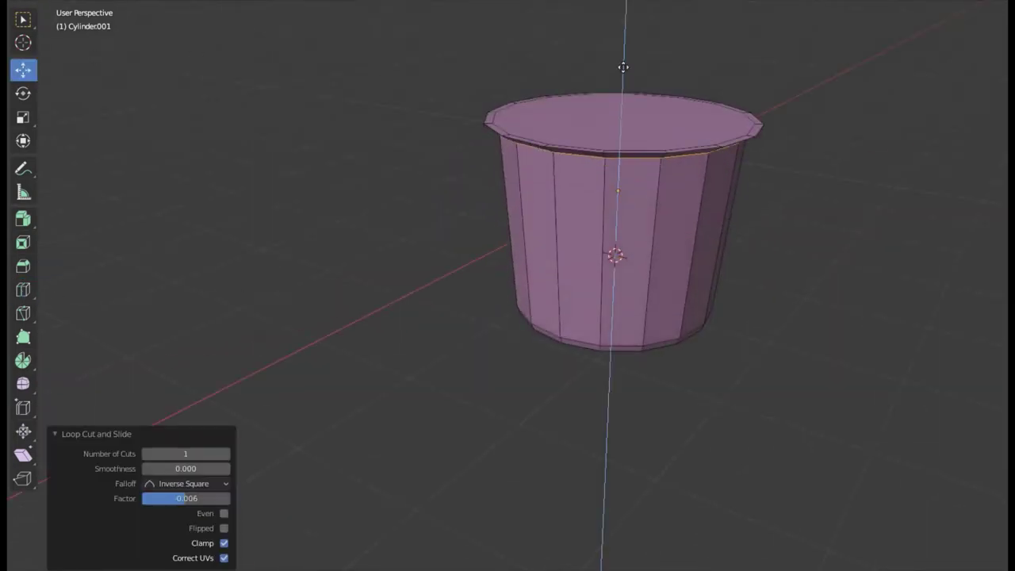
{"action": "left_click", "coordinate": [698, 174]}
{"action": "middle_click_drag", "start_coordinate": [627, 66], "coordinate": [627, 126]}
{"action": "key", "text": "KP_1"}
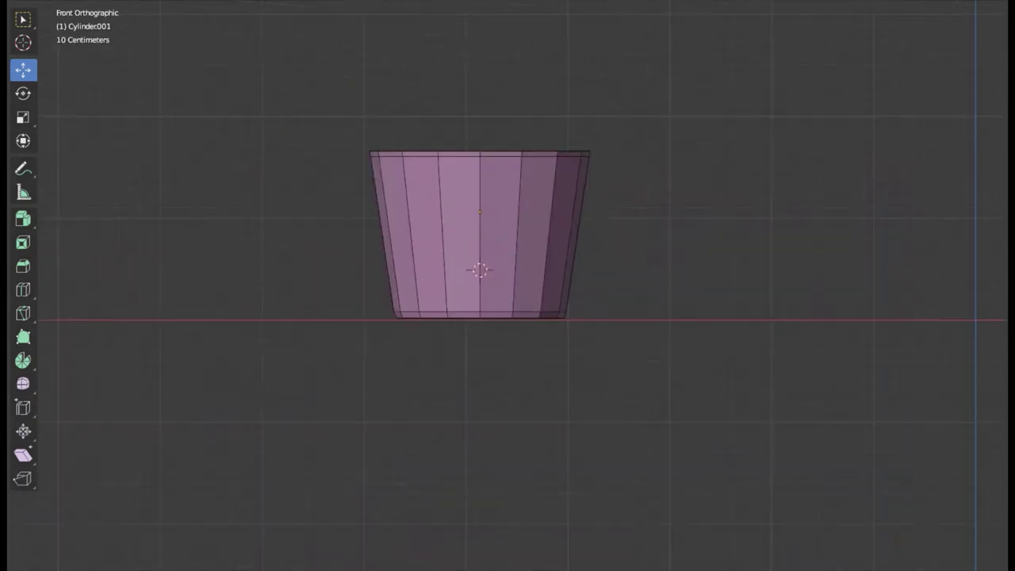
- With X-ray on in front view, extrude the top face down inside the cup
{"action": "key", "text": "alt+z"}
{"action": "key", "text": "alt+z"}
{"action": "middle_click_drag", "start_coordinate": [490, 107], "coordinate": [880, 164]}
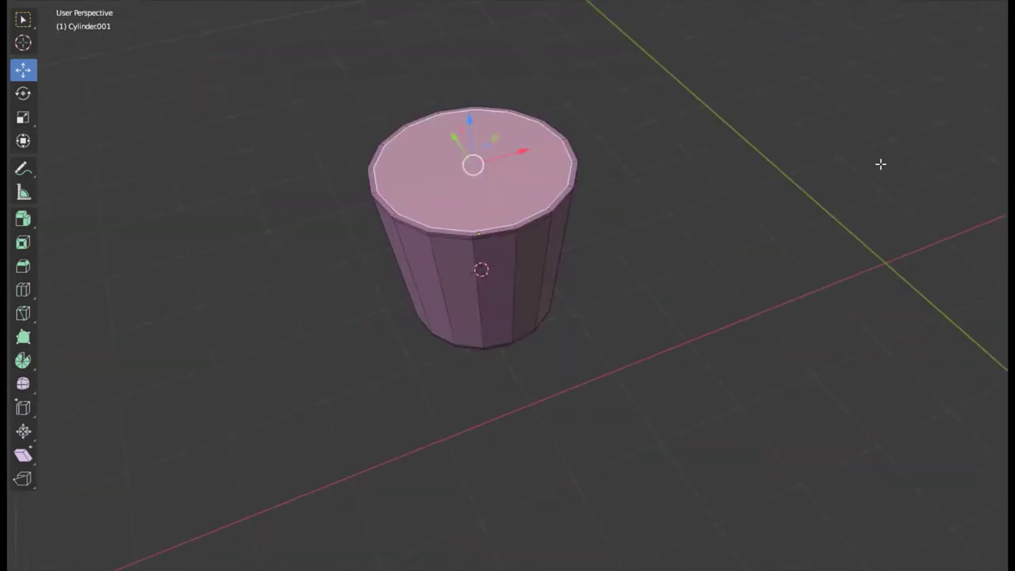
{"action": "key", "text": "alt+z"}
{"action": "key", "text": "KP_1"}
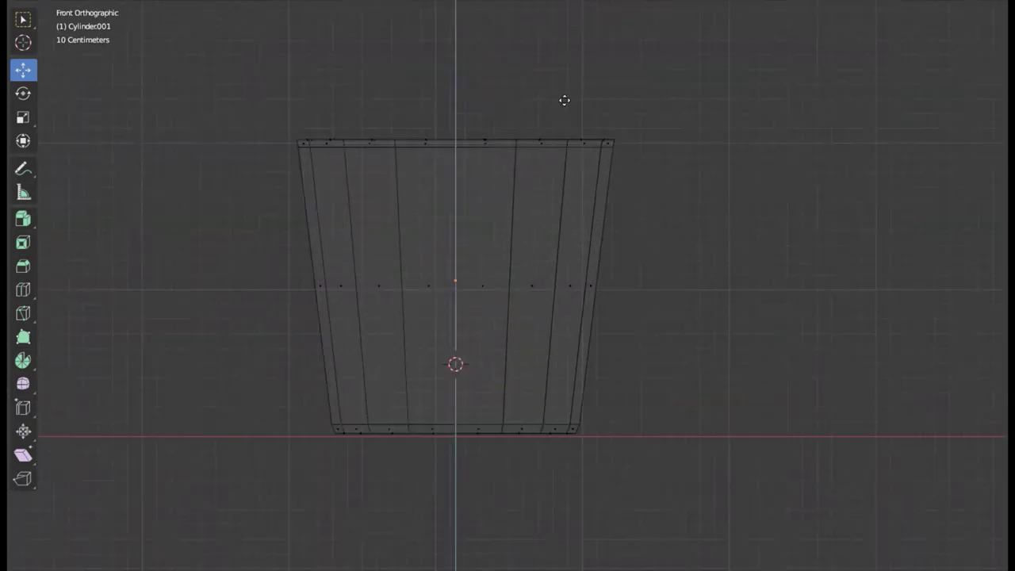
{"action": "left_click", "coordinate": [564, 100]}
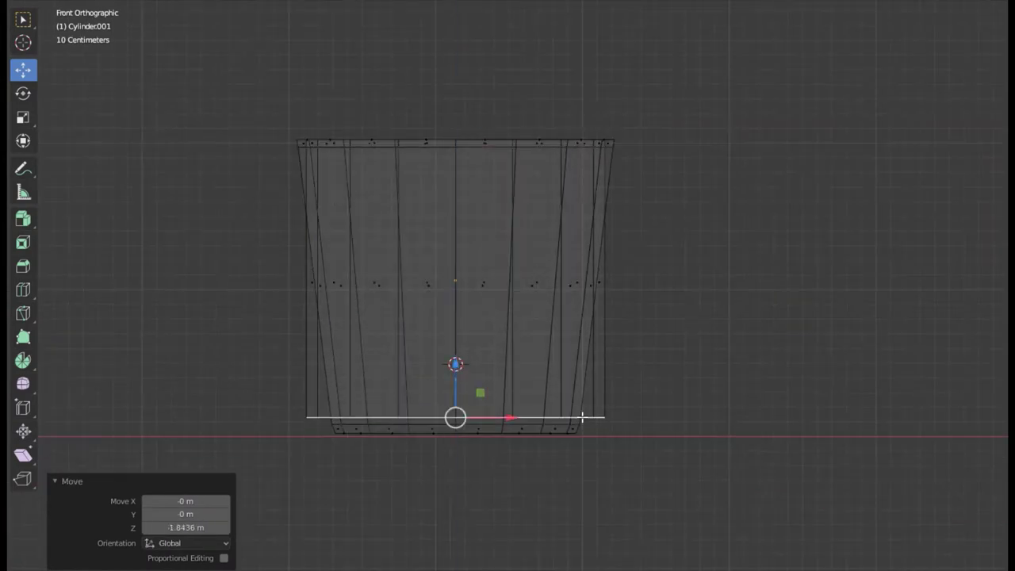
- Return to solid shading and exit Edit Mode to view the hollow cup
{"action": "middle_click_drag", "start_coordinate": [604, 467], "coordinate": [473, 220]}
{"action": "key", "text": "alt+z"}
{"action": "key", "text": "Tab"}
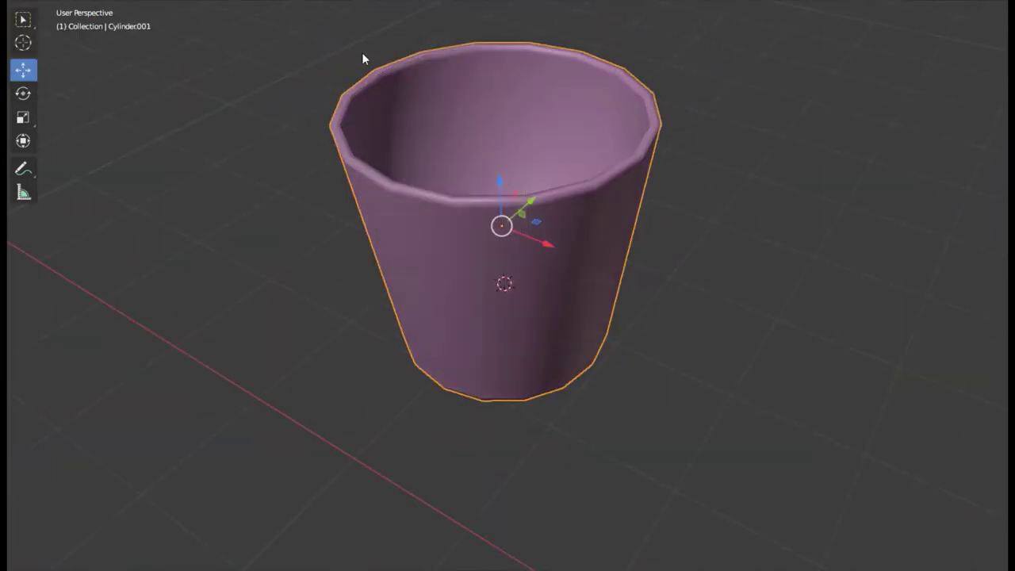
{"action": "key", "text": "Tab"}
{"action": "scroll", "coordinate": [687, 231], "scroll_direction": "down", "scroll_amount": 2}
- Add five horizontal loop cuts around the cup
{"action": "scroll", "coordinate": [688, 231], "scroll_direction": "up", "scroll_amount": 2}
{"action": "middle_click_drag", "start_coordinate": [687, 231], "coordinate": [688, 199]}
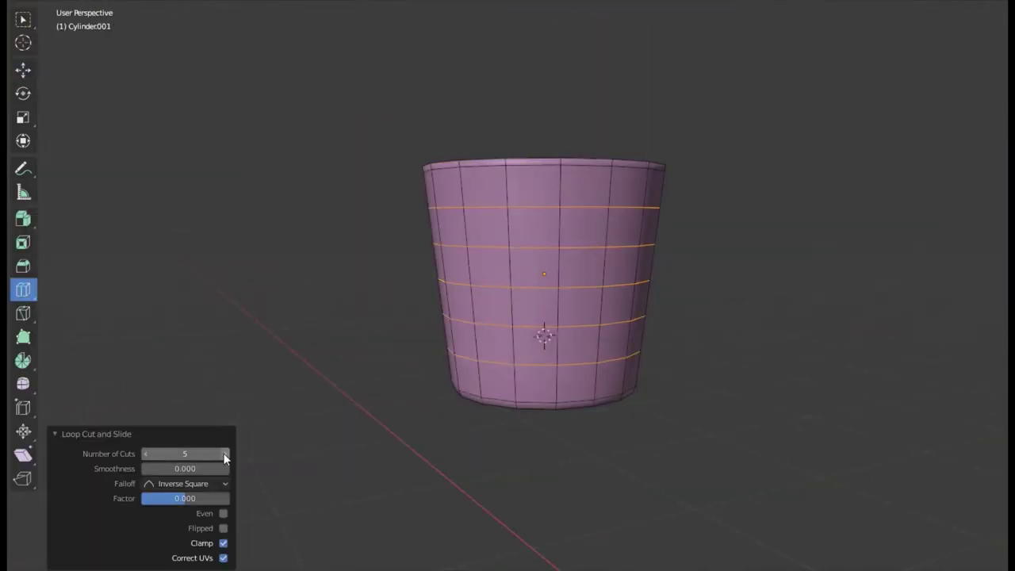
{"action": "middle_click_drag", "start_coordinate": [226, 452], "coordinate": [198, 161]}
{"action": "key", "text": "KP_1"}
{"action": "key", "text": "KP_7"}
{"action": "scroll", "coordinate": [638, 181], "scroll_direction": "up", "scroll_amount": 1}
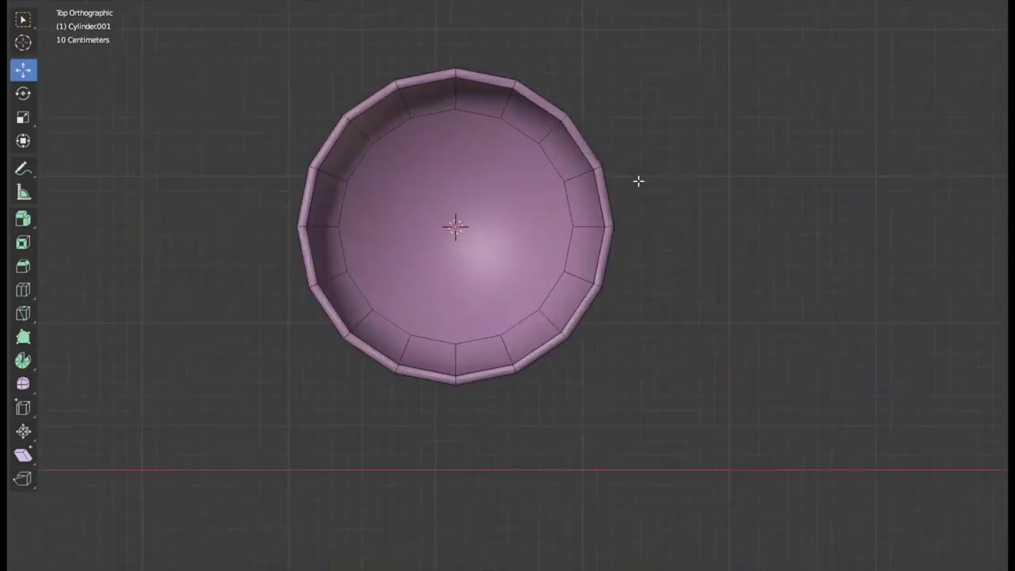
- Select the whole mesh from the top view and start a scale, then cancel it
{"action": "left_click", "coordinate": [612, 226]}
{"action": "middle_click_drag", "start_coordinate": [612, 226], "coordinate": [574, 135]}
{"action": "scroll", "coordinate": [605, 213], "scroll_direction": "up", "scroll_amount": 1}
{"action": "key", "text": "KP_7"}
{"action": "middle_click_drag", "start_coordinate": [703, 220], "coordinate": [574, 197]}
{"action": "key", "text": "KP_7"}
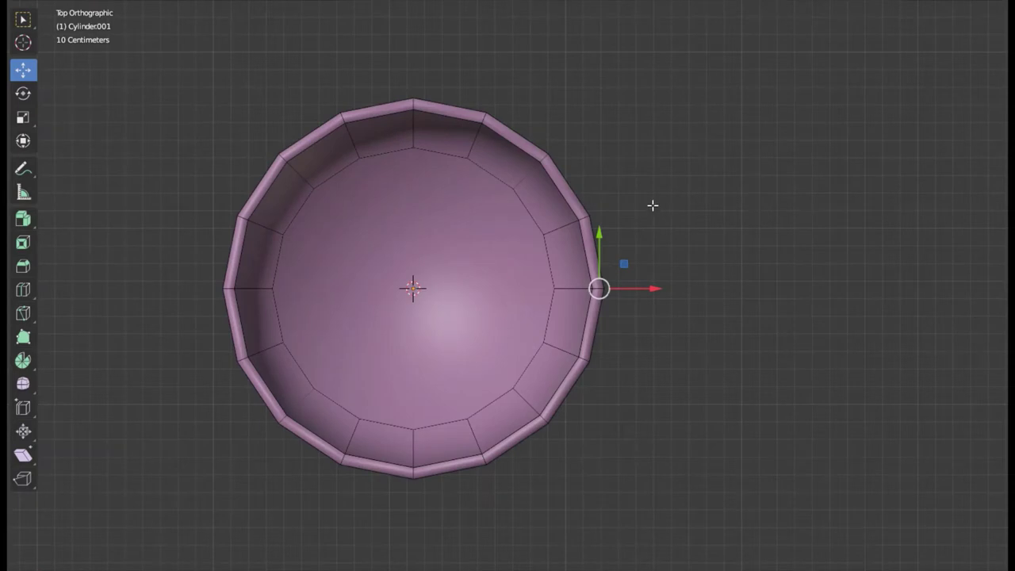
{"action": "key", "text": "a"}
{"action": "key", "text": "s"}
{"action": "key", "text": "Escape"}
{"action": "middle_click_drag", "start_coordinate": [666, 316], "coordinate": [596, 299]}
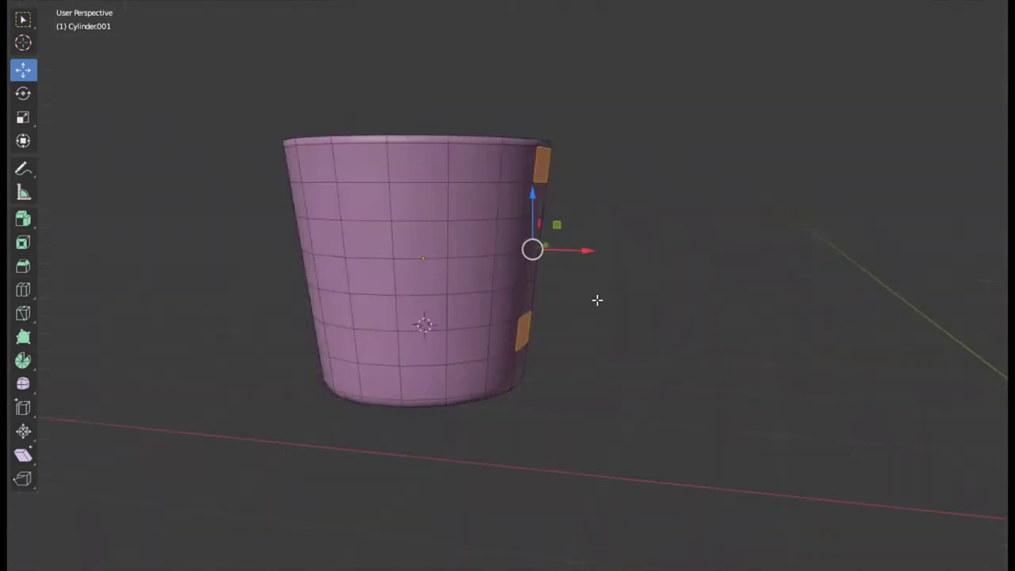
{"action": "key", "text": "KP_1"}
{"action": "middle_click_drag", "start_coordinate": [621, 239], "coordinate": [59, 276]}
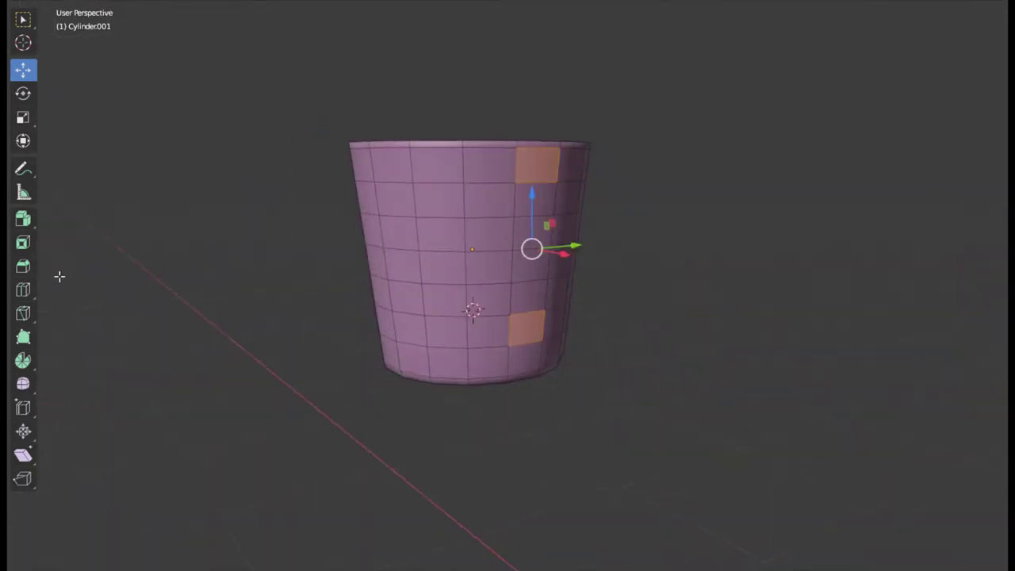
- Extrude two side faces outward as handle stubs and adjust their height in front view
{"action": "left_click_drag", "start_coordinate": [534, 258], "coordinate": [650, 262]}
{"action": "key", "text": "KP_1"}
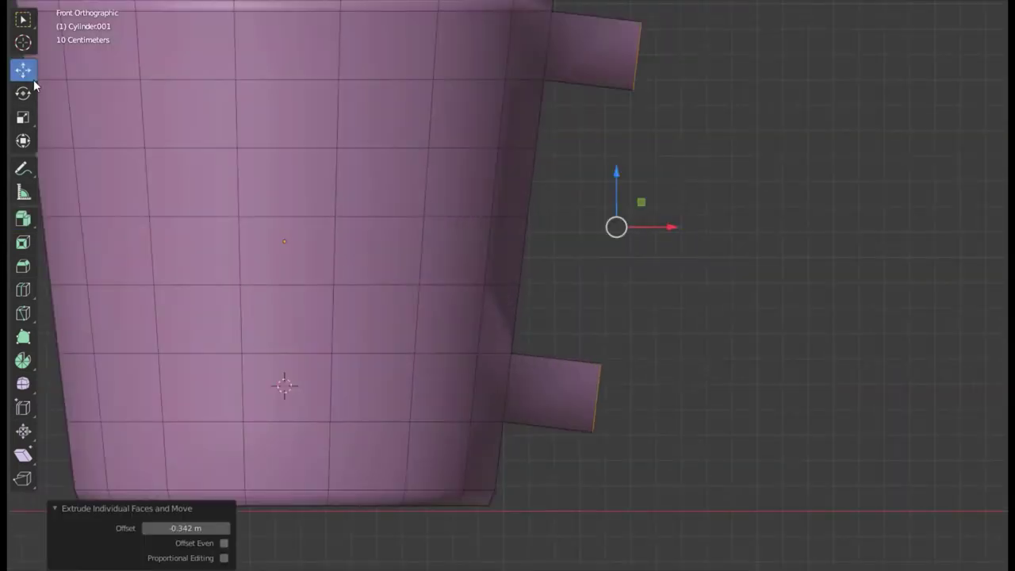
{"action": "left_click_drag", "start_coordinate": [584, 191], "coordinate": [584, 180]}
{"action": "middle_click_drag", "start_coordinate": [605, 269], "coordinate": [619, 249]}
- Extend the stub end faces further outward
{"action": "right_click", "coordinate": [478, 197]}
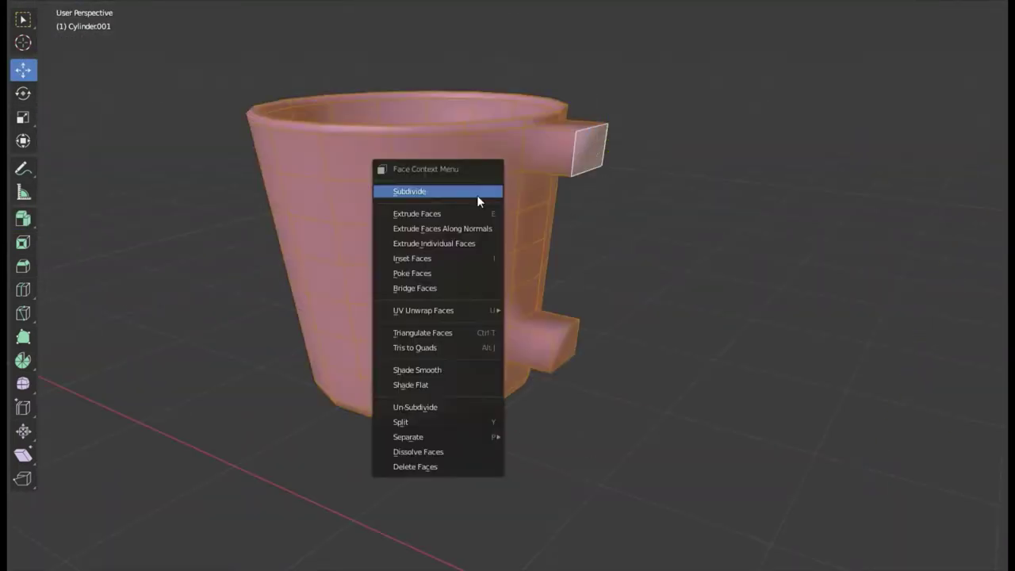
{"action": "key", "text": "ctrl+z"}
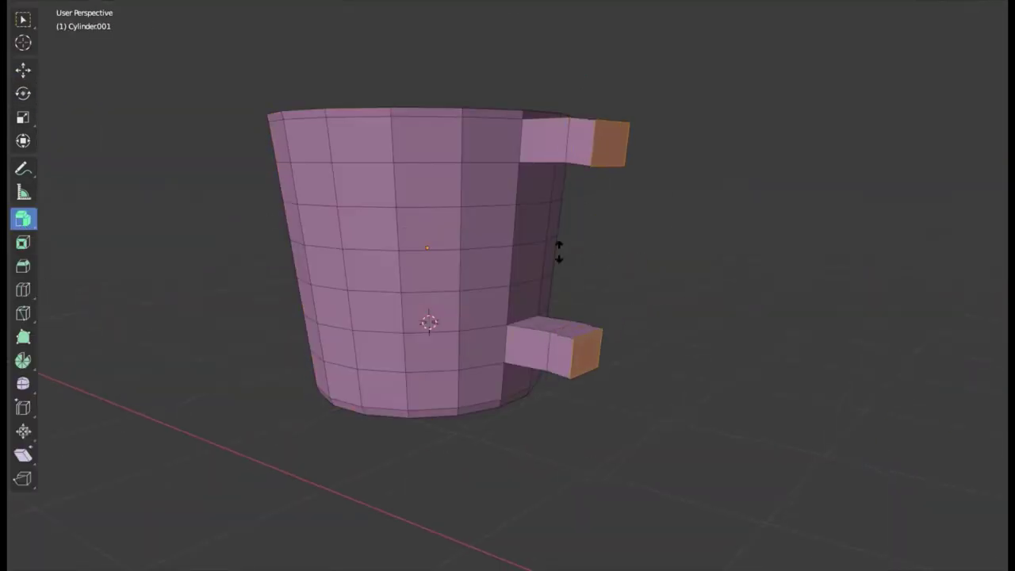
{"action": "left_click_drag", "start_coordinate": [497, 250], "coordinate": [500, 252]}
{"action": "middle_click_drag", "start_coordinate": [500, 252], "coordinate": [744, 218]}
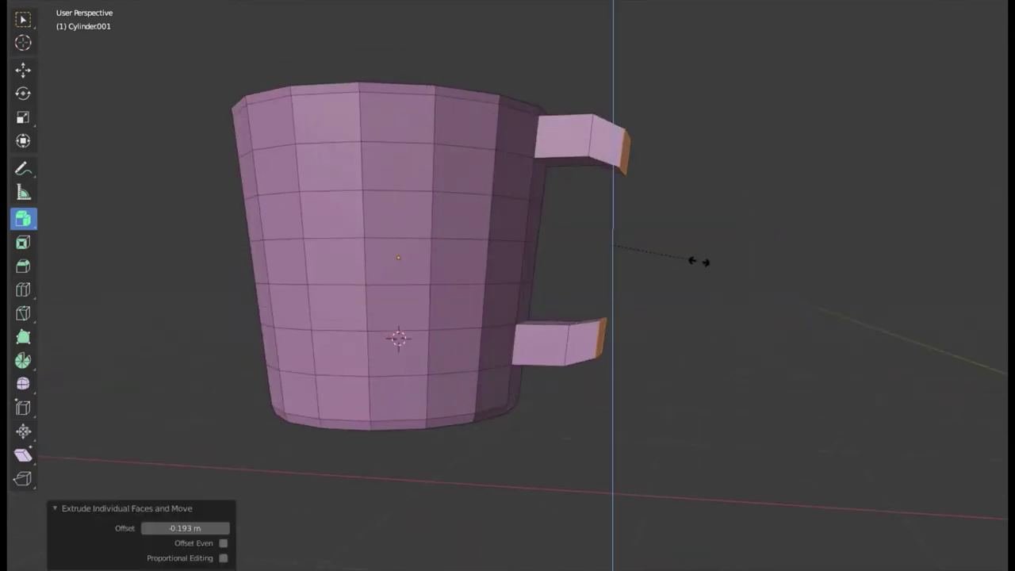
- Resize the stub end faces, select both, and extrude them further outward
{"action": "key", "text": "s"}
{"action": "left_click", "coordinate": [664, 279]}
{"action": "mouse_move", "coordinate": [663, 278]}
{"action": "middle_mouse_down"}
{"action": "mouse_move", "coordinate": [560, 313]}
{"action": "mouse_move", "coordinate": [680, 198]}
{"action": "mouse_move", "coordinate": [658, 355]}
{"action": "middle_mouse_up"}
{"action": "scroll", "coordinate": [697, 186], "scroll_direction": "up", "scroll_amount": 3}
{"action": "left_click", "coordinate": [585, 374], "text": "shift"}
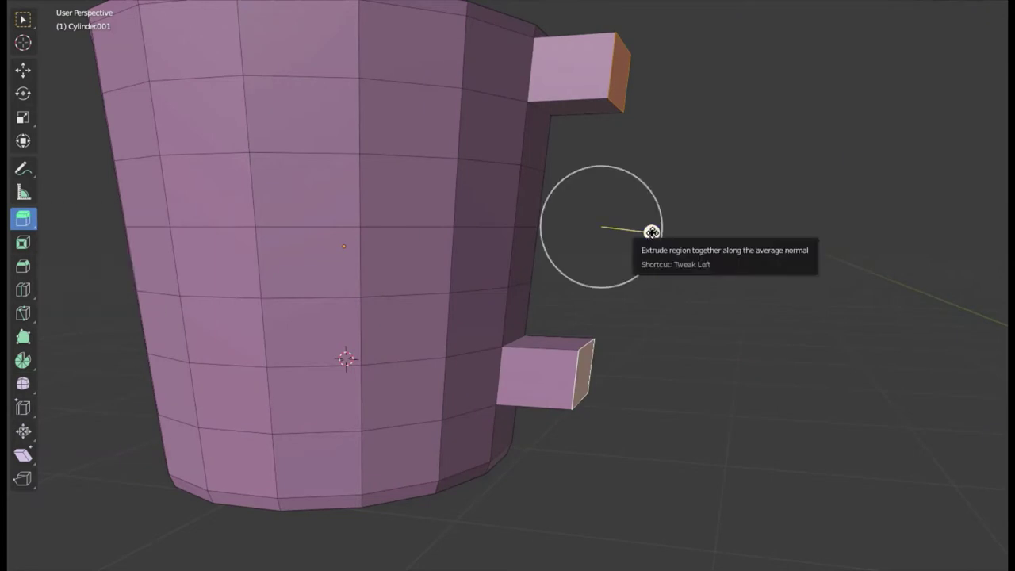
{"action": "left_click_drag", "start_coordinate": [650, 229], "coordinate": [698, 236]}
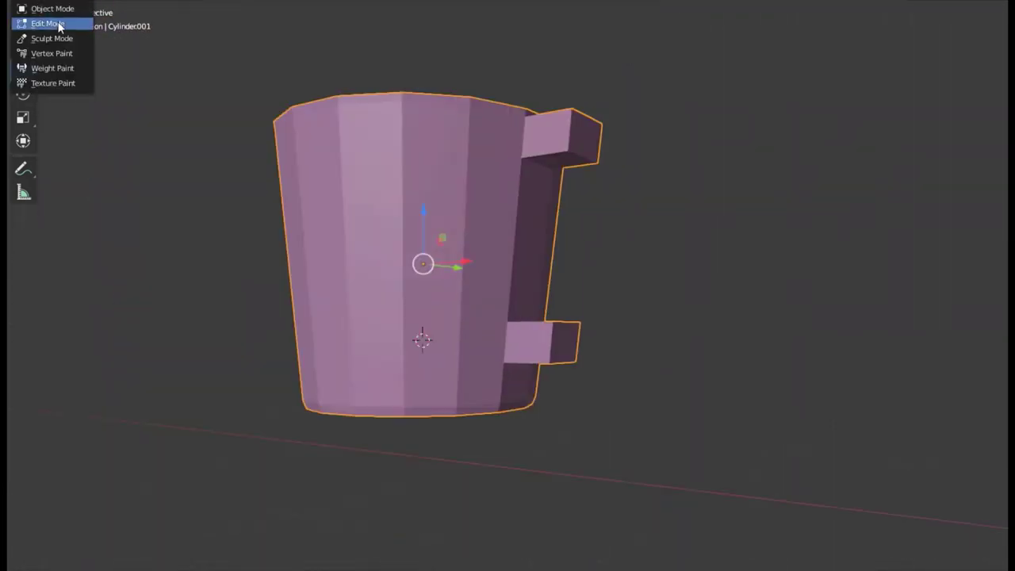
- Select the upper stub's end face and move the stub ends sideways in front view
{"action": "left_click", "coordinate": [59, 27]}
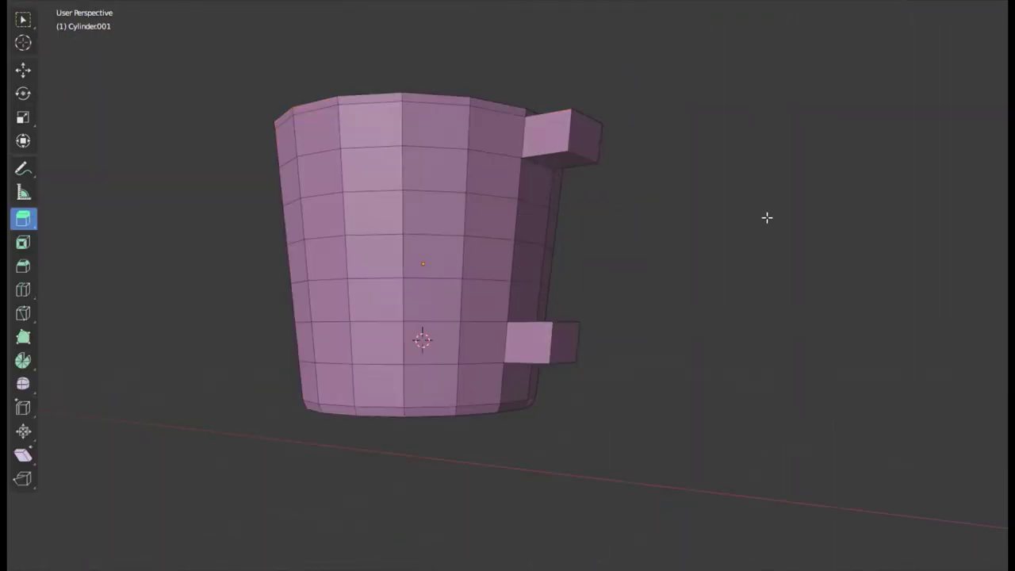
{"action": "mouse_move", "coordinate": [766, 217]}
{"action": "middle_mouse_down"}
{"action": "mouse_move", "coordinate": [596, 150]}
{"action": "mouse_move", "coordinate": [606, 330]}
{"action": "middle_mouse_up"}
{"action": "left_click", "coordinate": [591, 151]}
{"action": "key", "text": "KP_1"}
{"action": "key", "text": "e"}
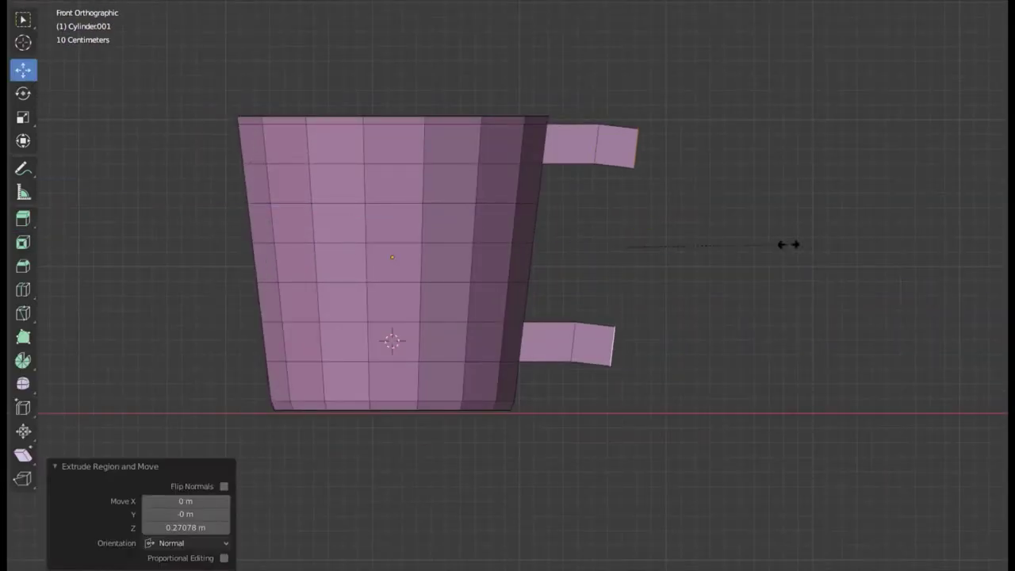
{"action": "mouse_move", "coordinate": [789, 244]}
{"action": "middle_mouse_down"}
{"action": "mouse_move", "coordinate": [600, 281]}
{"action": "mouse_move", "coordinate": [71, 286]}
{"action": "middle_mouse_up"}
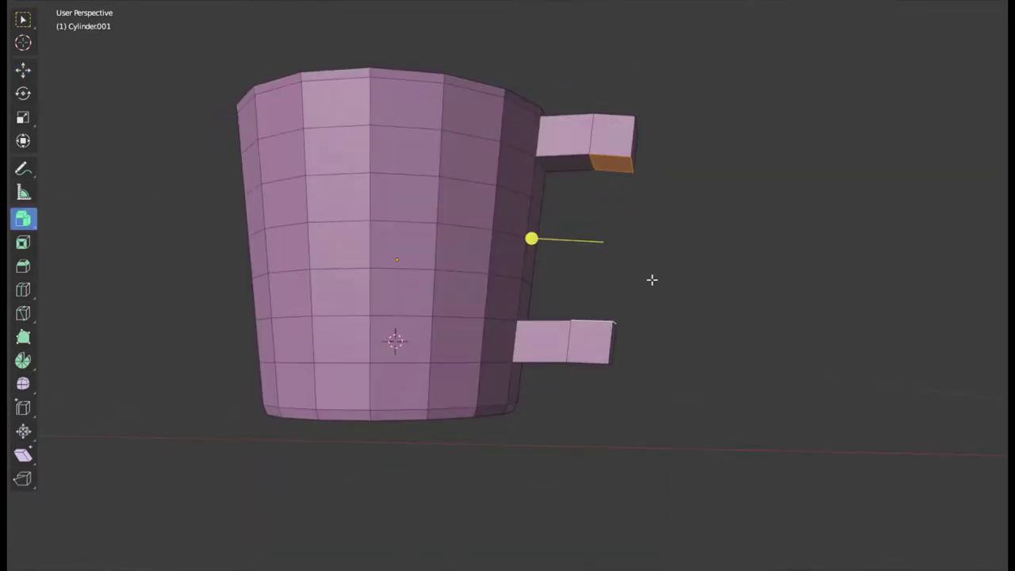
- Extrude the stub ends toward each other into a C-shaped handle
{"action": "left_click_drag", "start_coordinate": [532, 239], "coordinate": [571, 262]}
{"action": "middle_click_drag", "start_coordinate": [571, 262], "coordinate": [252, 232]}
{"action": "mouse_move", "coordinate": [405, 258]}
{"action": "middle_mouse_down"}
{"action": "mouse_move", "coordinate": [640, 215]}
{"action": "mouse_move", "coordinate": [744, 254]}
{"action": "middle_mouse_up"}
{"action": "key", "text": "KP_1"}
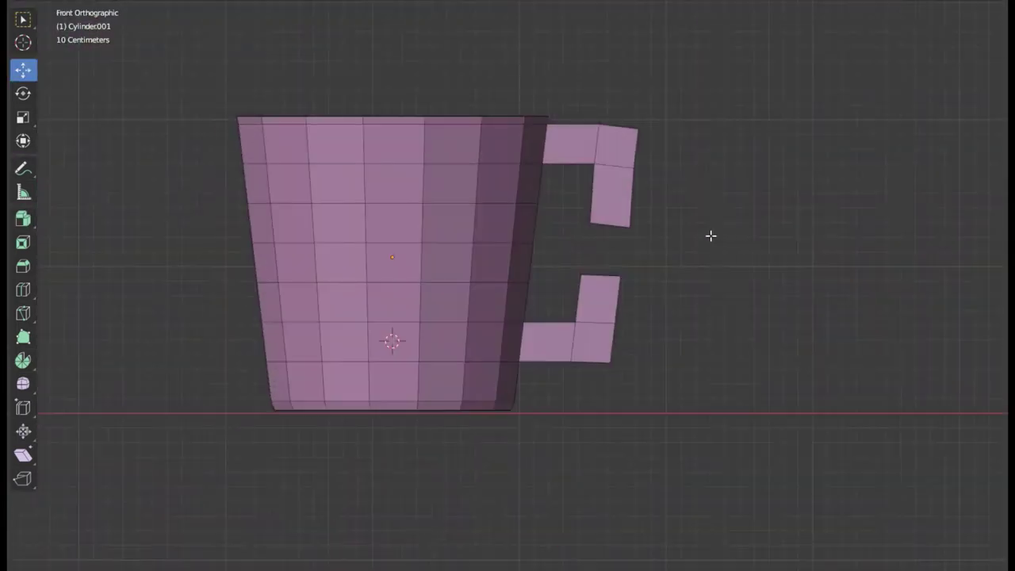
{"action": "key", "text": "Escape"}
- Toggle X-ray to check the mesh, then add a loop cut across the handle
{"action": "key", "text": "alt+z"}
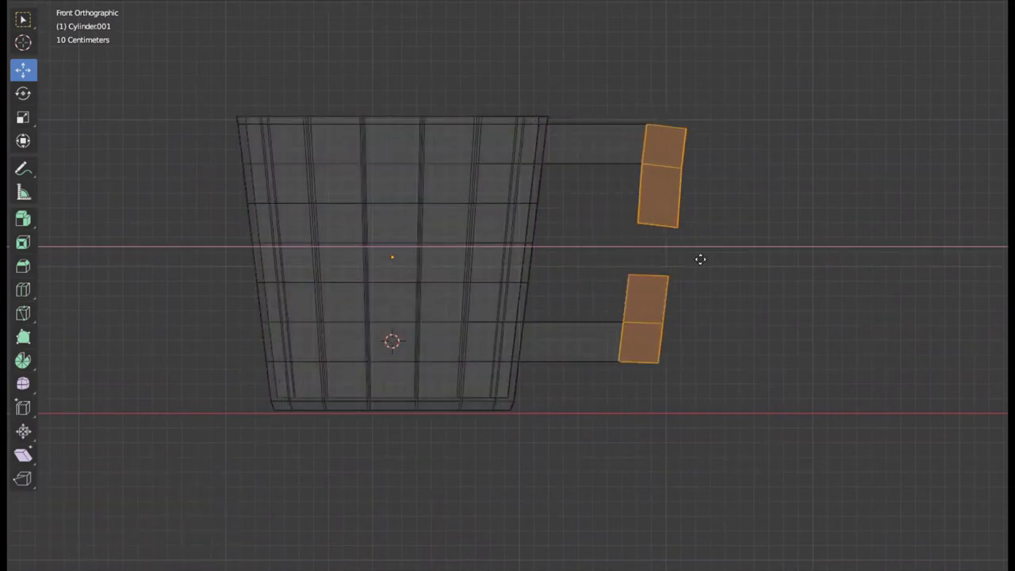
{"action": "key", "text": "alt+z"}
{"action": "mouse_move", "coordinate": [700, 259]}
{"action": "middle_mouse_down"}
{"action": "mouse_move", "coordinate": [765, 170]}
{"action": "mouse_move", "coordinate": [340, 283]}
{"action": "middle_mouse_up"}
{"action": "left_click", "coordinate": [23, 290]}
{"action": "left_click", "coordinate": [569, 158]}
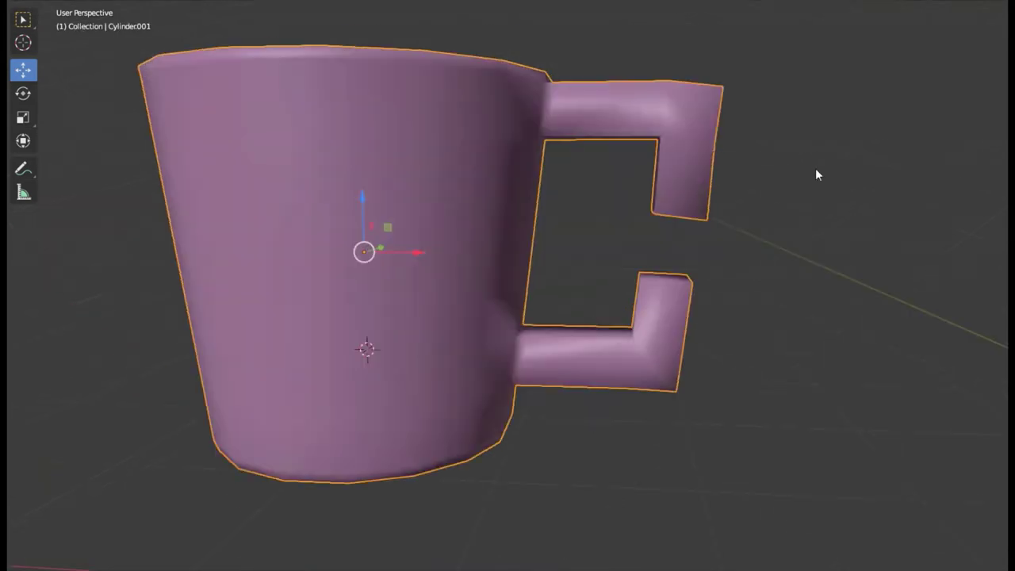
- Switch the mug into Edit Mode from the mode dropdown, then return to Object Mode
{"action": "mouse_move", "coordinate": [576, 187]}
{"action": "middle_mouse_down"}
{"action": "mouse_move", "coordinate": [834, 226]}
{"action": "mouse_move", "coordinate": [585, 211]}
{"action": "middle_mouse_up"}
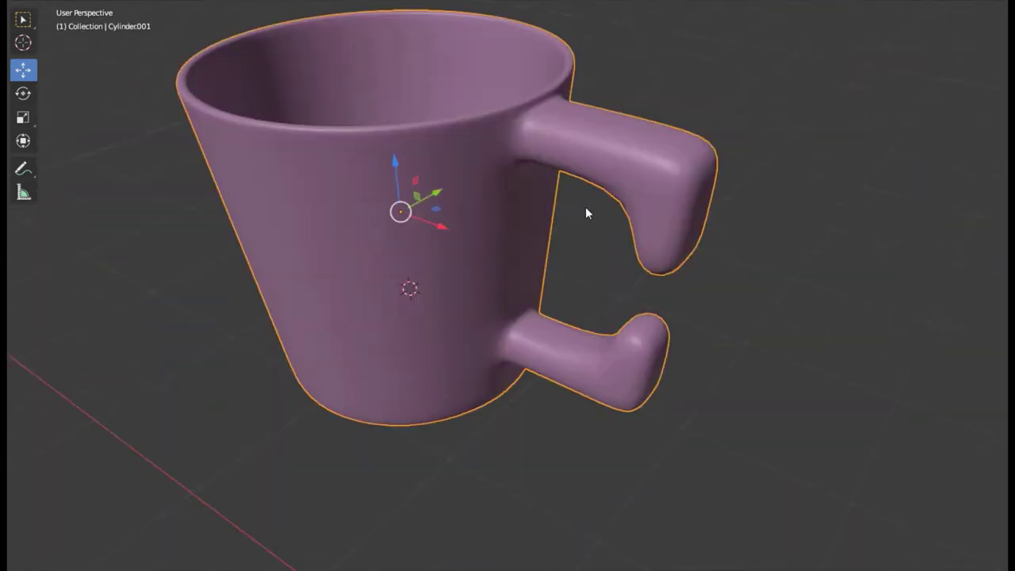
{"action": "left_click", "coordinate": [55, 3]}
{"action": "left_click", "coordinate": [59, 24]}
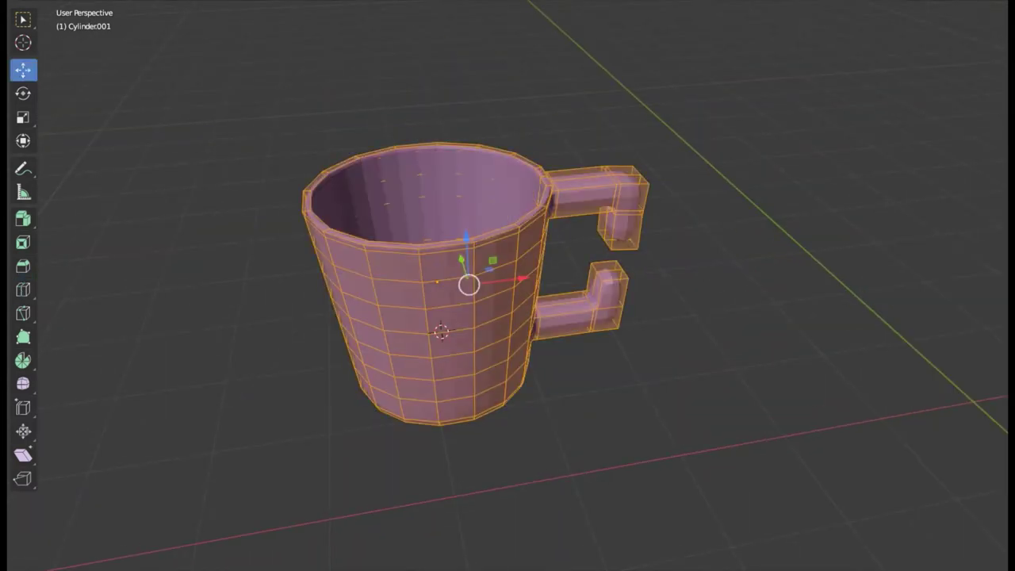
{"action": "left_click", "coordinate": [63, 14]}
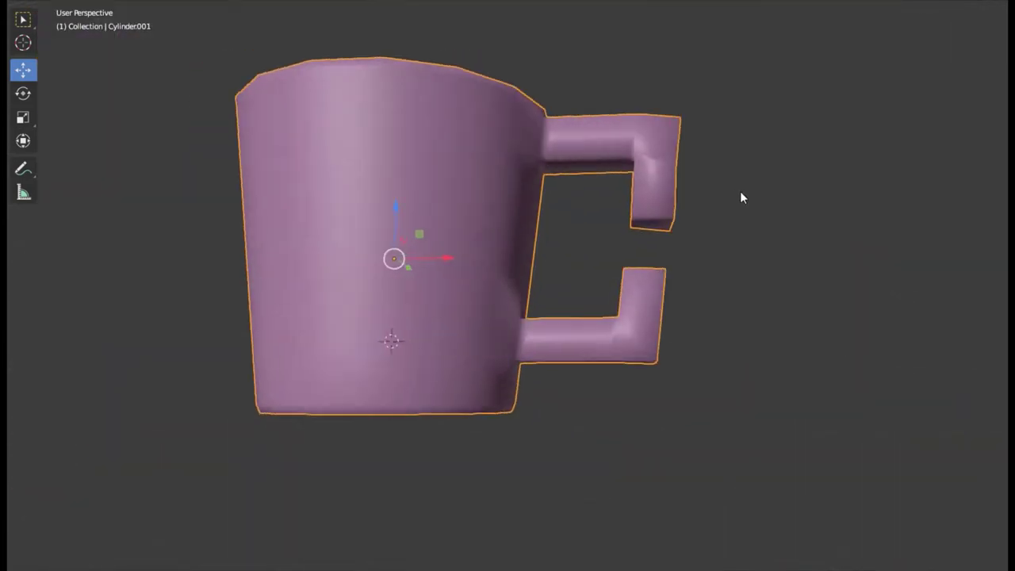
{"action": "right_click", "coordinate": [333, 97]}
- Set the mug to Shade Flat
{"action": "left_click", "coordinate": [301, 111]}
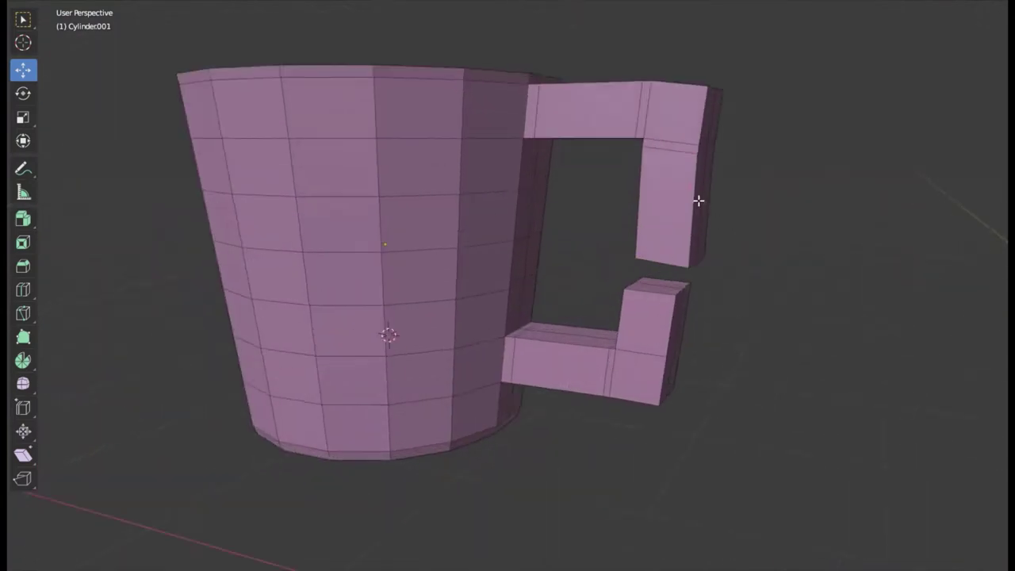
{"action": "scroll", "coordinate": [698, 200], "scroll_direction": "down", "scroll_amount": 3}
{"action": "middle_click_drag", "start_coordinate": [698, 201], "coordinate": [550, 206]}
- Duplicate the mug's inner rim loop, shrink it, and select the connected surface
{"action": "left_click", "coordinate": [555, 202]}
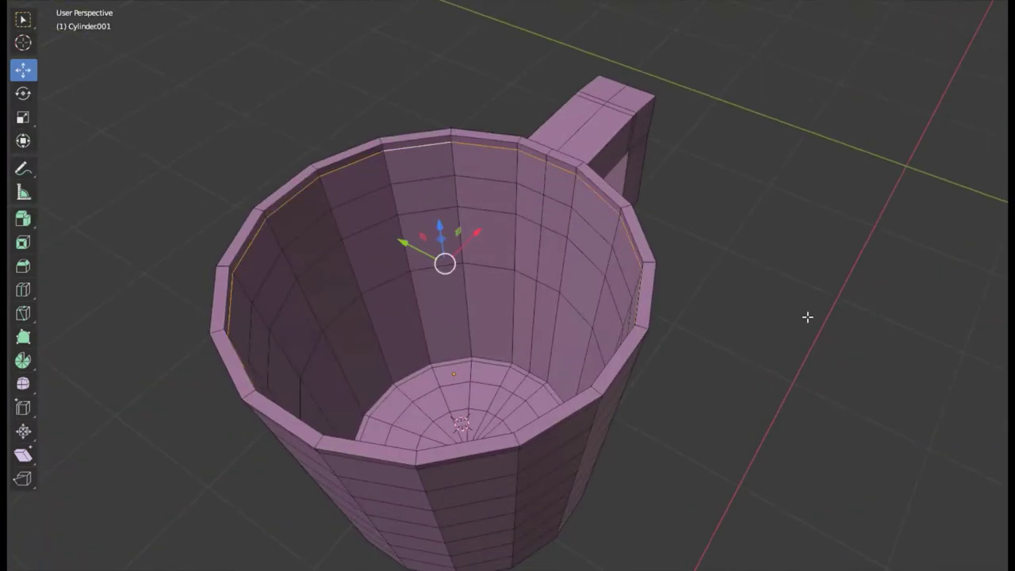
{"action": "key", "text": "e"}
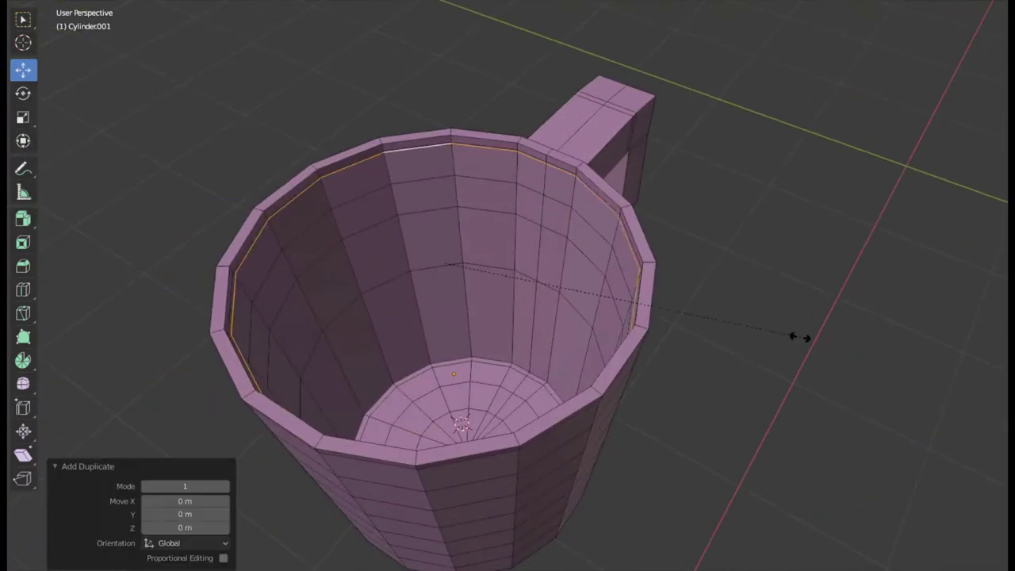
{"action": "key", "text": "s"}
{"action": "key", "text": "ctrl+l"}
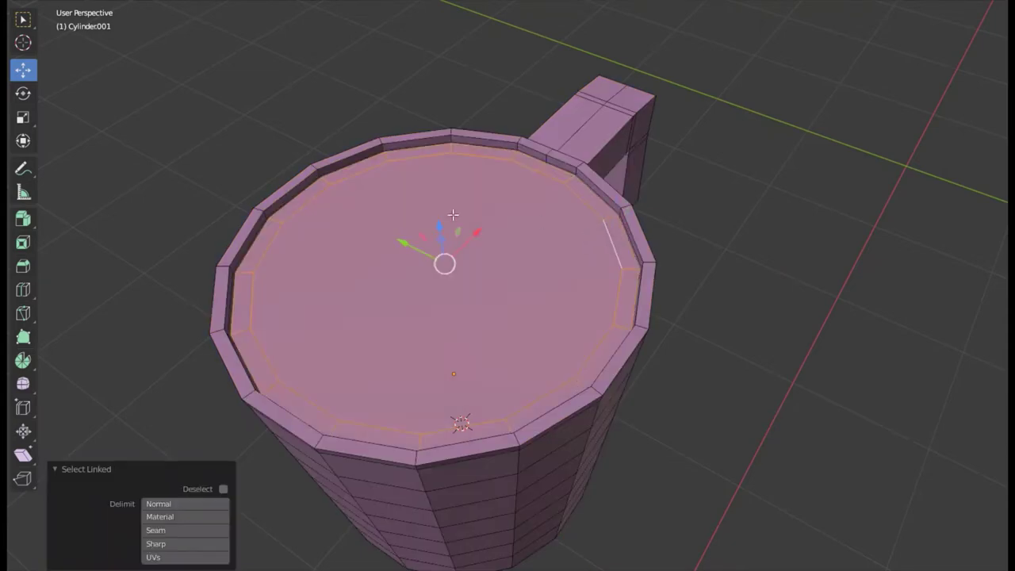
- Inset the new liquid surface, exit Edit Mode, and apply level-2 subdivision
{"action": "middle_click_drag", "start_coordinate": [649, 269], "coordinate": [396, 225]}
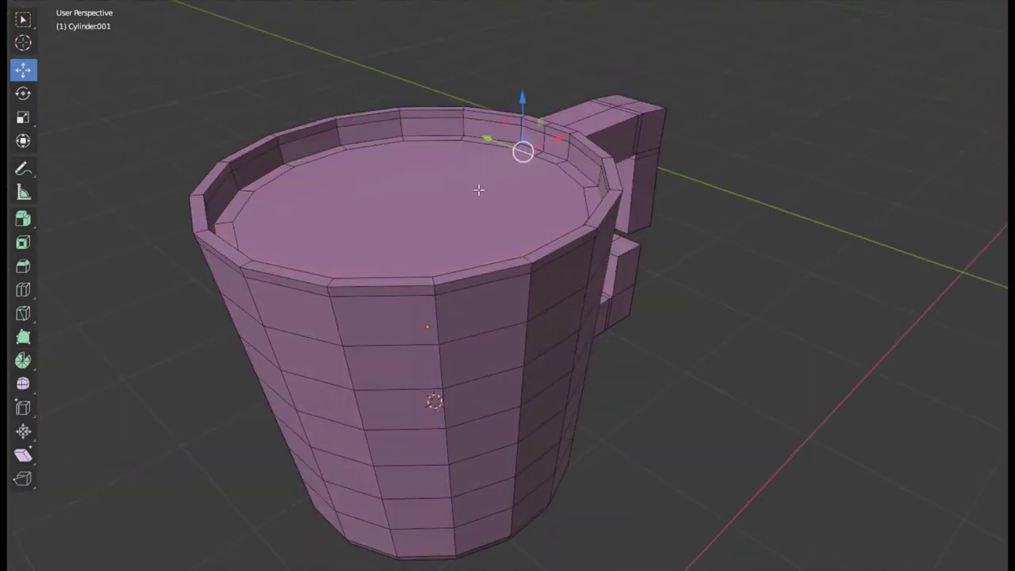
{"action": "key", "text": "i"}
{"action": "key", "text": "Tab"}
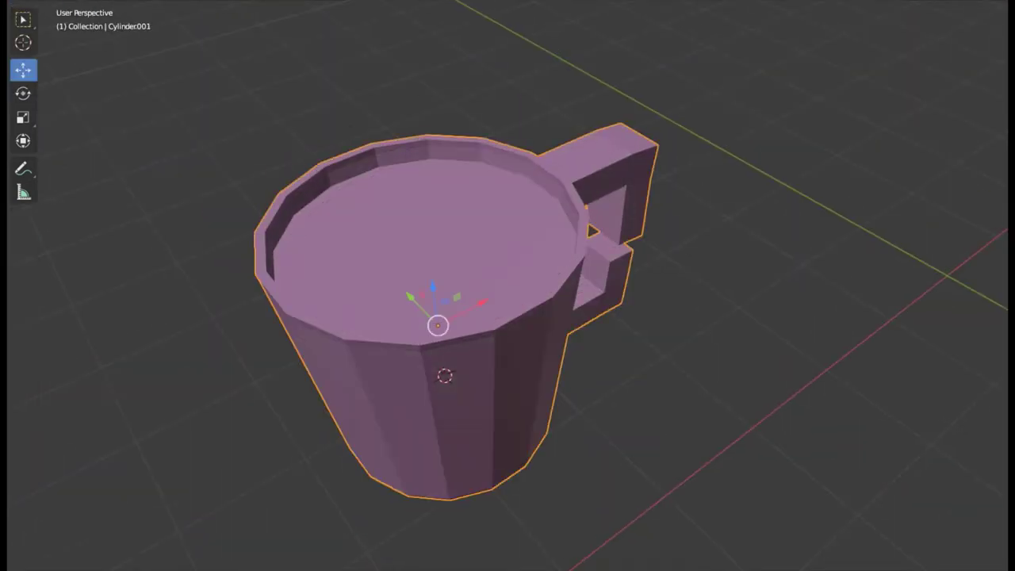
{"action": "key", "text": "ctrl+2"}
- Add a trial plane under the mug, resize and move it, then delete it
{"action": "scroll", "coordinate": [697, 252], "scroll_direction": "down", "scroll_amount": 3}
{"action": "key", "text": "shift+a"}
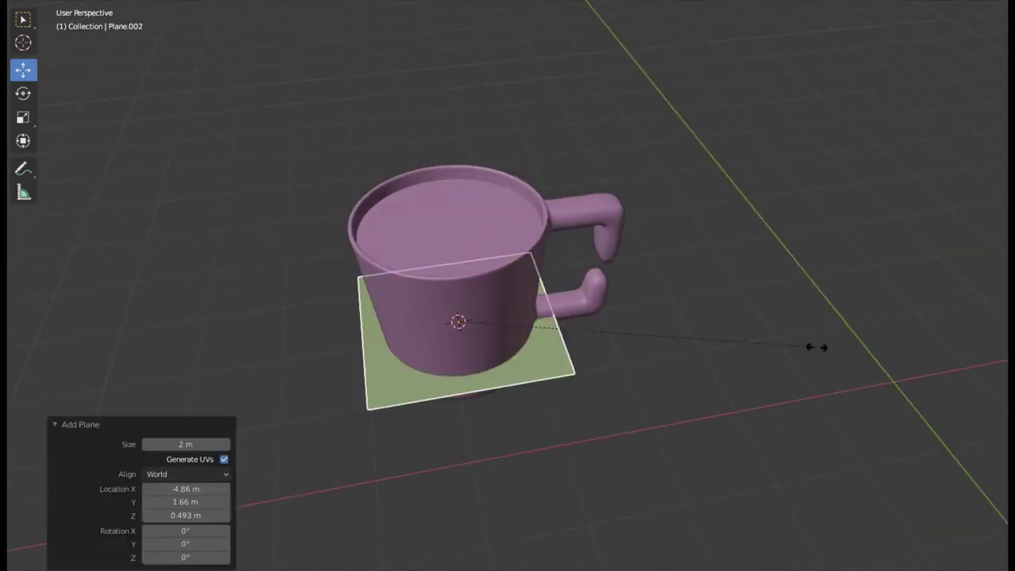
{"action": "key", "text": "s"}
{"action": "key", "text": "g"}
{"action": "key", "text": "z"}
{"action": "left_click", "coordinate": [521, 329]}
{"action": "scroll", "coordinate": [724, 309], "scroll_direction": "up", "scroll_amount": 2}
{"action": "middle_click_drag", "start_coordinate": [725, 309], "coordinate": [709, 288]}
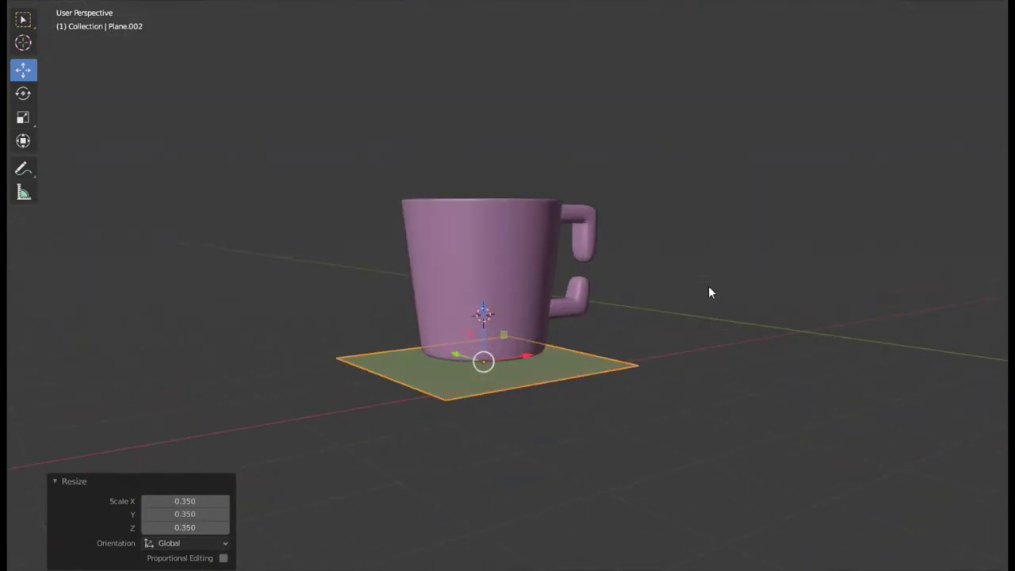
{"action": "key", "text": "Delete"}
{"action": "middle_click_drag", "start_coordinate": [566, 356], "coordinate": [552, 214]}
- Set the mug's origin to its bottom face via the 3D cursor, then deselect it
{"action": "key", "text": "Tab"}
{"action": "key", "text": "shift+s"}
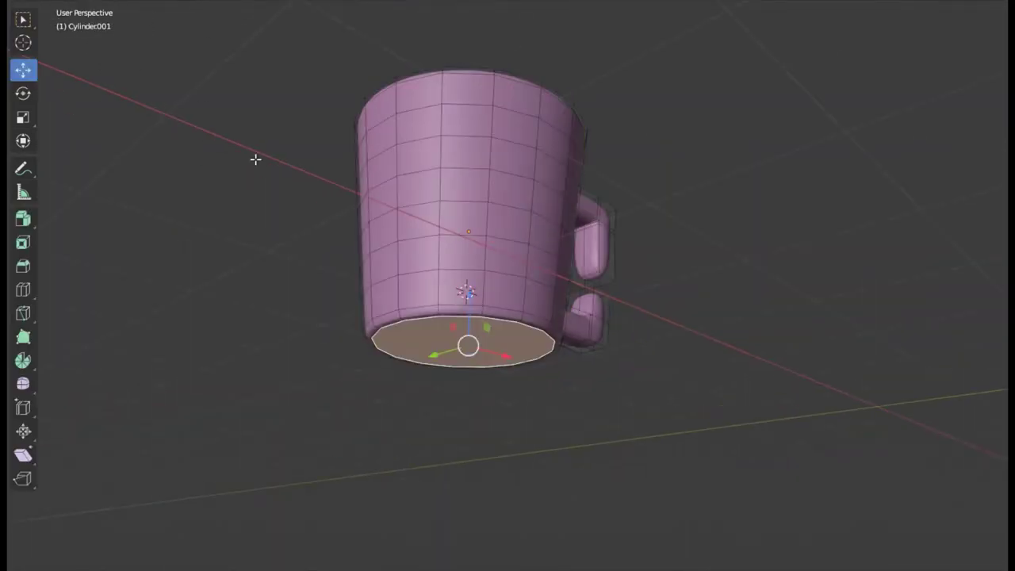
{"action": "key", "text": "Tab"}
{"action": "key", "text": "ctrl+alt+shift+c"}
{"action": "middle_click_drag", "start_coordinate": [375, 103], "coordinate": [204, 93]}
{"action": "left_click", "coordinate": [204, 93]}
- Add a cylinder under the mug and scale it wider and thinner into a coaster
{"action": "key", "text": "shift+a"}
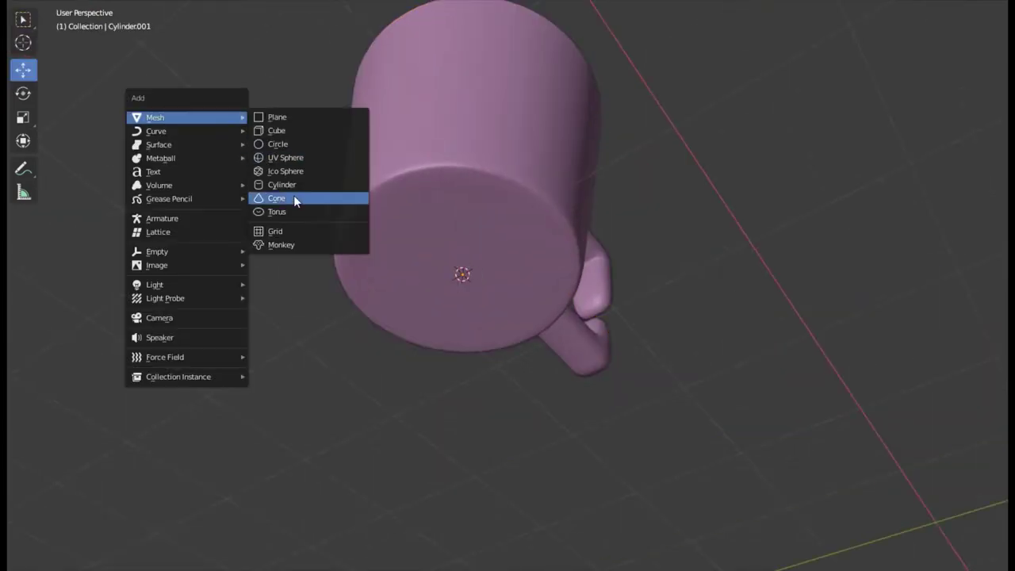
{"action": "left_click", "coordinate": [302, 189]}
{"action": "key", "text": "s"}
{"action": "left_click", "coordinate": [326, 362]}
{"action": "key", "text": "s"}
{"action": "key", "text": "z"}
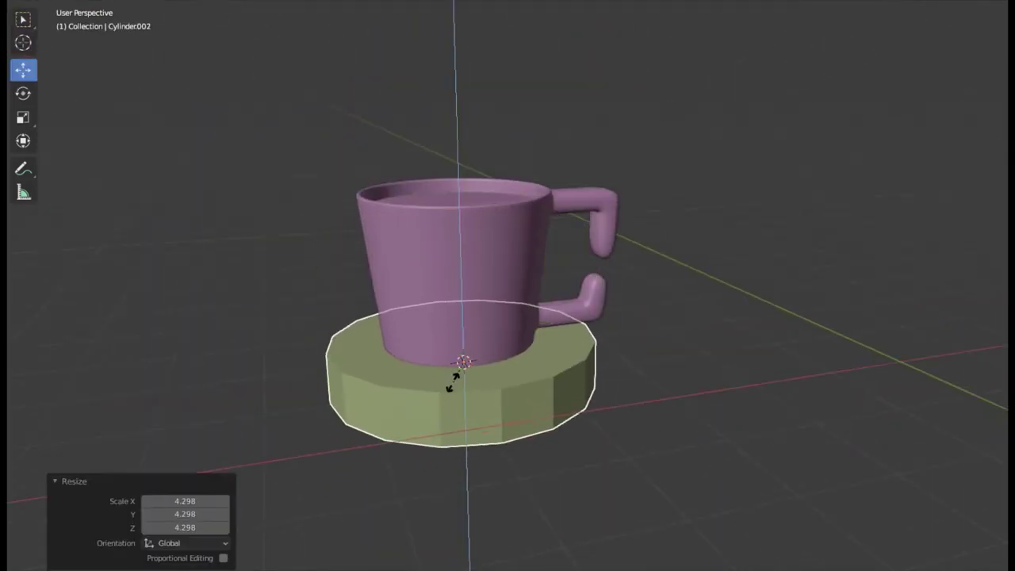
{"action": "left_click", "coordinate": [462, 372]}
{"action": "middle_click_drag", "start_coordinate": [463, 367], "coordinate": [634, 336]}
{"action": "key", "text": "s"}
{"action": "left_click", "coordinate": [545, 350]}
{"action": "scroll", "coordinate": [599, 284], "scroll_direction": "up", "scroll_amount": 5}
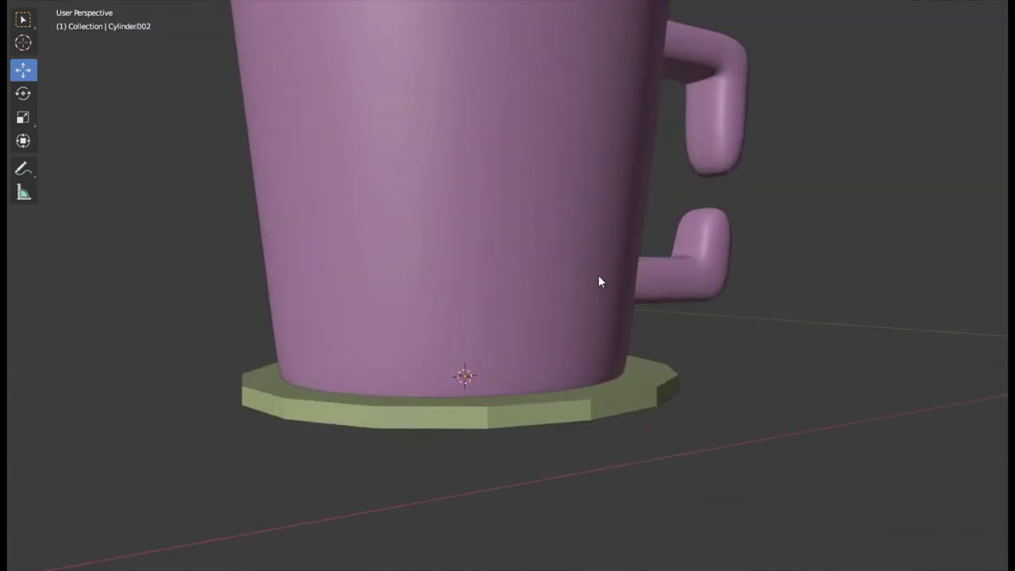
{"action": "middle_click_drag", "start_coordinate": [598, 278], "coordinate": [616, 283]}
- Extrude the coaster's bottom face, then try and cancel a resize and an inset
{"action": "key", "text": "Tab"}
{"action": "key", "text": "e"}
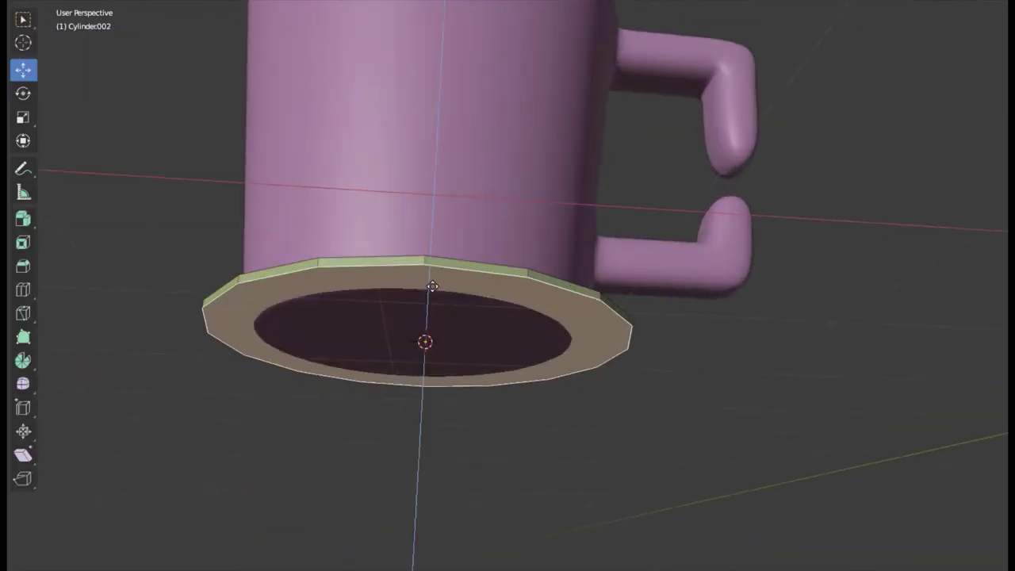
{"action": "left_click", "coordinate": [433, 286]}
{"action": "key", "text": "s"}
{"action": "key", "text": "Escape"}
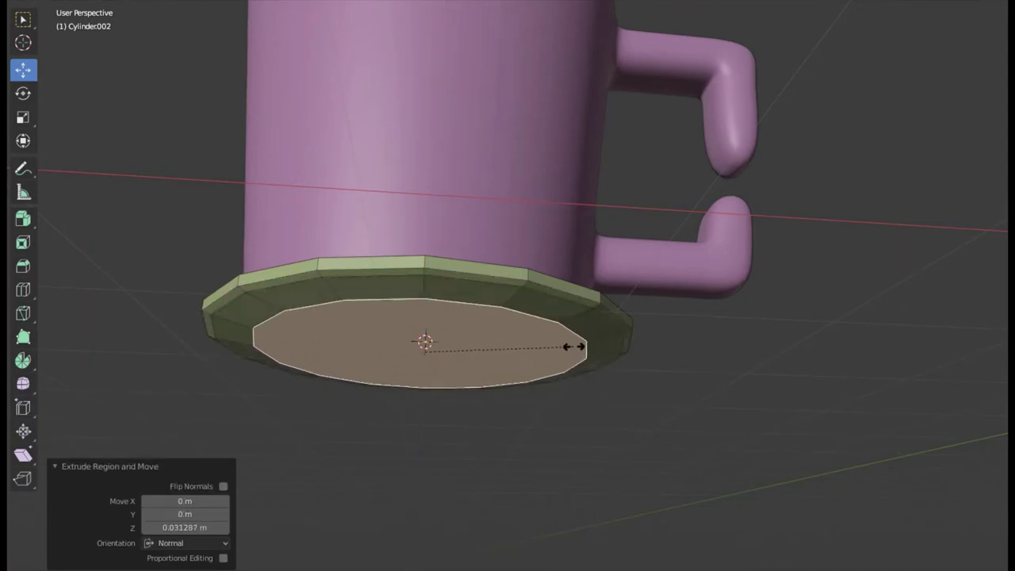
{"action": "middle_click_drag", "start_coordinate": [653, 401], "coordinate": [804, 426]}
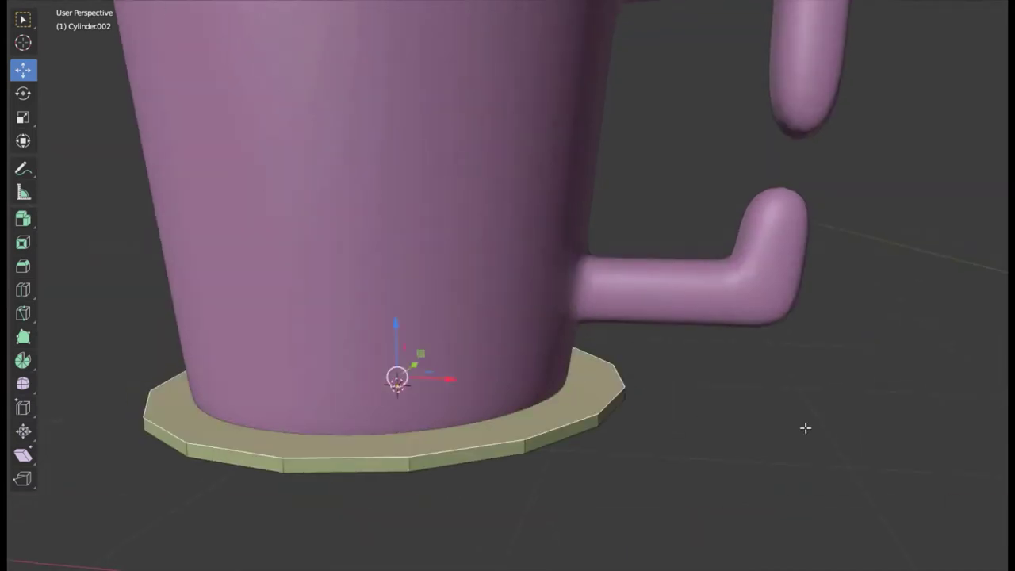
{"action": "key", "text": "i"}
{"action": "key", "text": "Escape"}
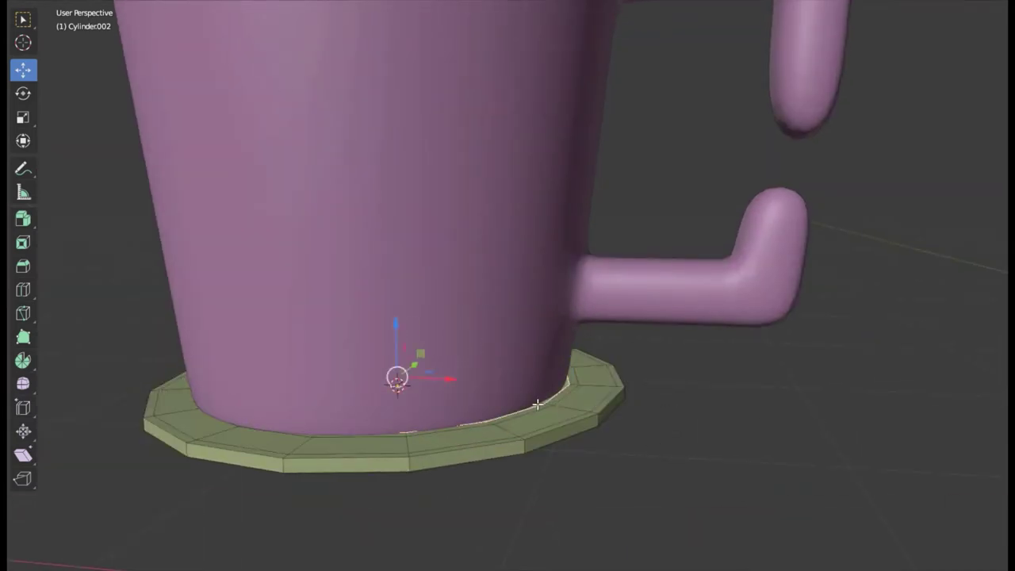
{"action": "middle_click_drag", "start_coordinate": [397, 335], "coordinate": [616, 322]}
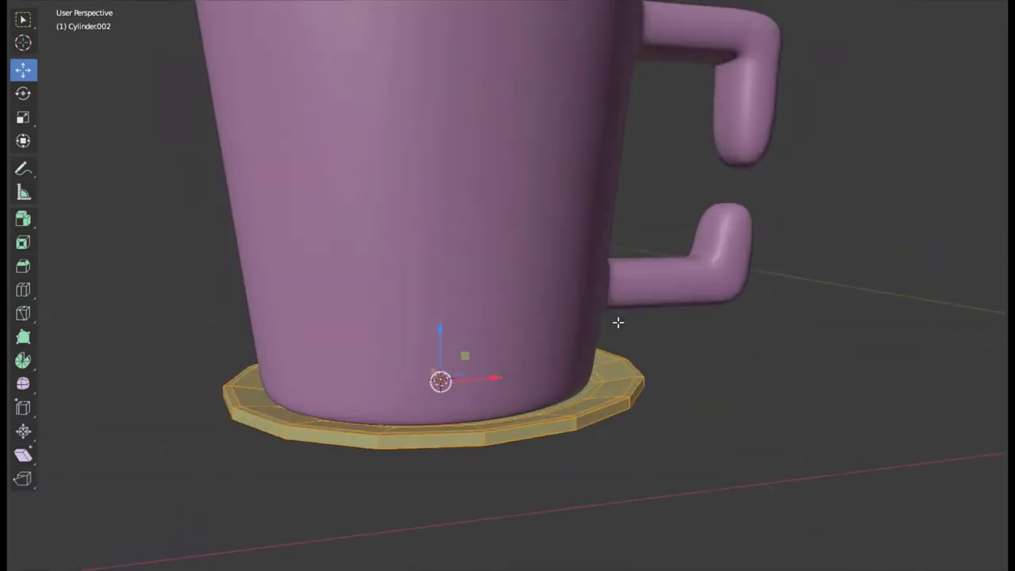
- Return to object mode in front view and select the coaster instead of the mug
{"action": "key", "text": "KP_1"}
{"action": "key", "text": "Tab"}
{"action": "left_click", "coordinate": [473, 234]}
{"action": "left_click", "coordinate": [465, 298]}
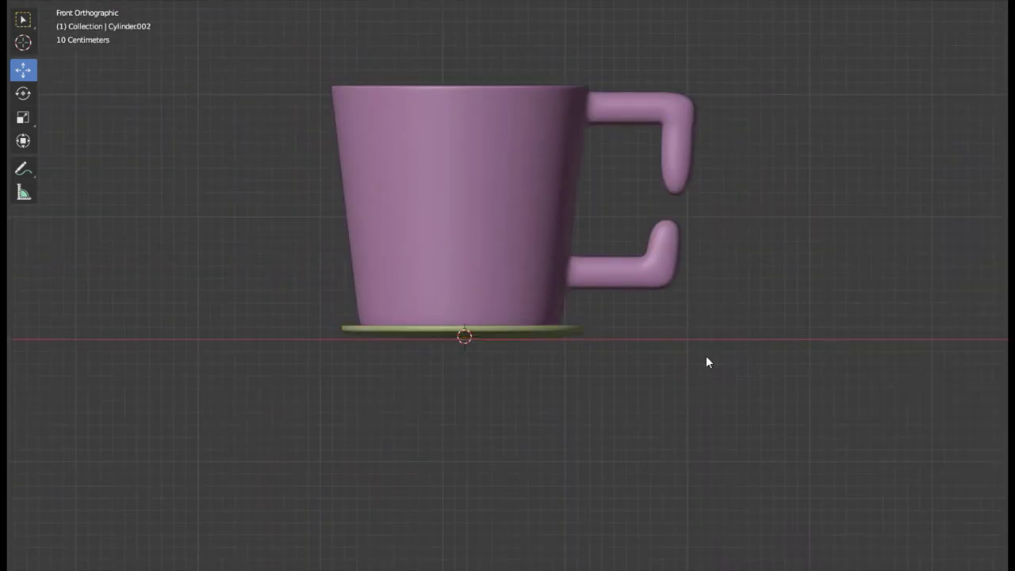
{"action": "mouse_move", "coordinate": [705, 355]}
{"action": "middle_mouse_down"}
{"action": "mouse_move", "coordinate": [511, 334]}
{"action": "mouse_move", "coordinate": [605, 361]}
{"action": "middle_mouse_up"}
{"action": "right_click", "coordinate": [625, 347]}
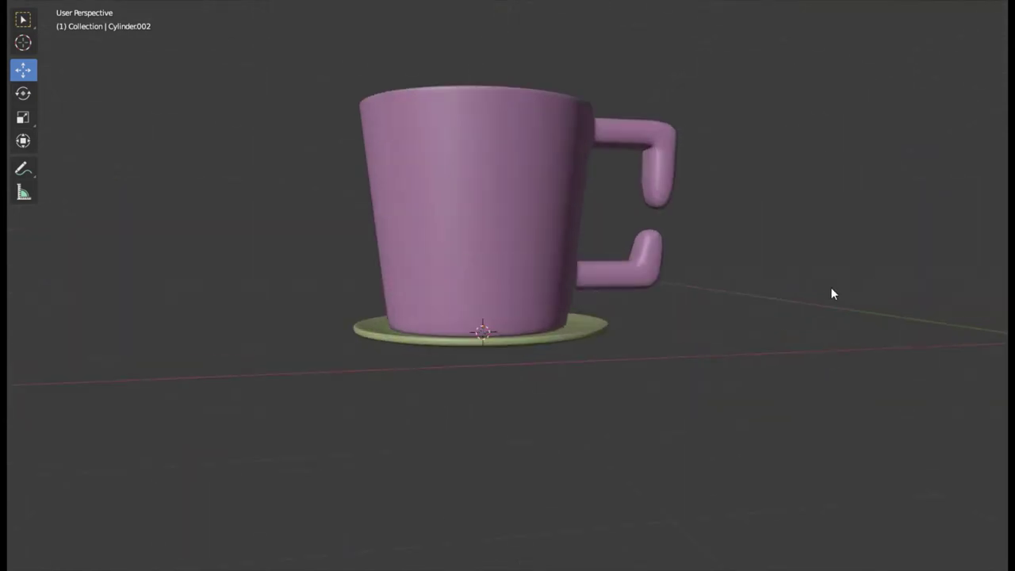
{"action": "middle_click_drag", "start_coordinate": [713, 178], "coordinate": [666, 215]}
- In top view, add a cube and move it 3.28 m along X beside the mug
{"action": "key", "text": "KP_7"}
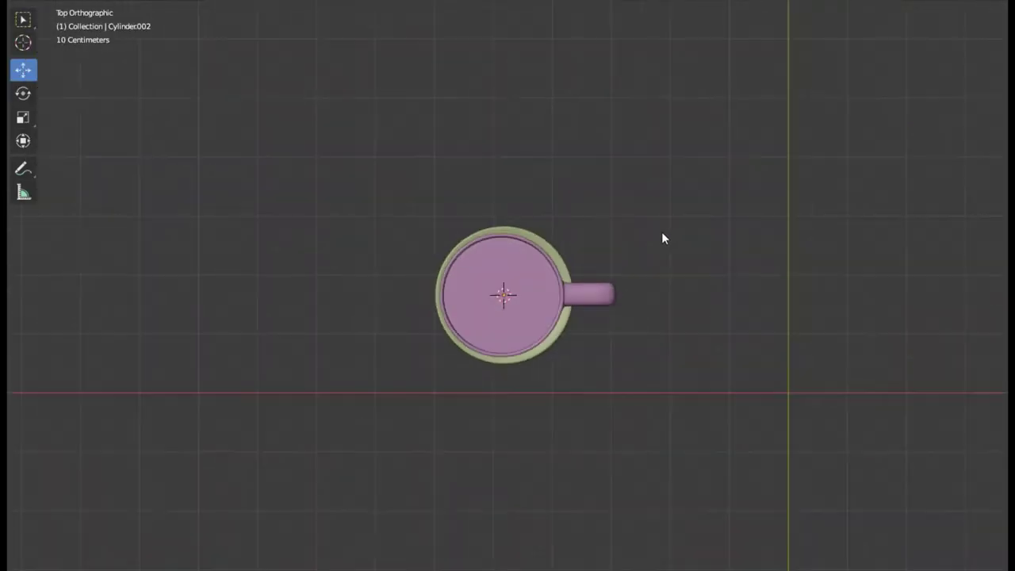
{"action": "key", "text": "shift+a"}
{"action": "left_click", "coordinate": [702, 265]}
{"action": "left_click_drag", "start_coordinate": [556, 294], "coordinate": [635, 294]}
{"action": "middle_click_drag", "start_coordinate": [635, 294], "coordinate": [783, 375]}
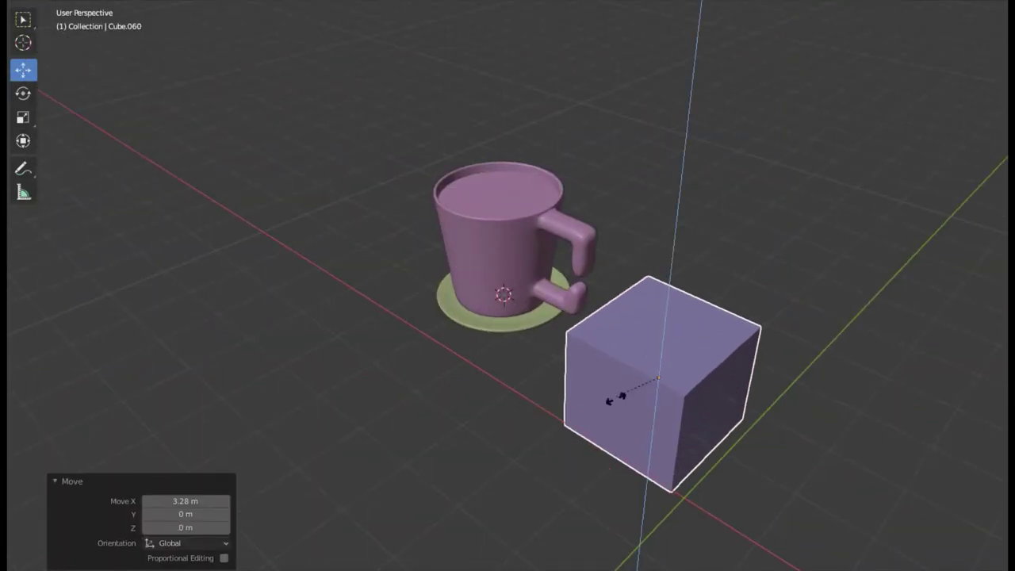
- Flatten the cube into a plate, then narrow it along Y into a long bar
{"action": "left_click", "coordinate": [646, 384]}
{"action": "middle_click_drag", "start_coordinate": [719, 372], "coordinate": [601, 315]}
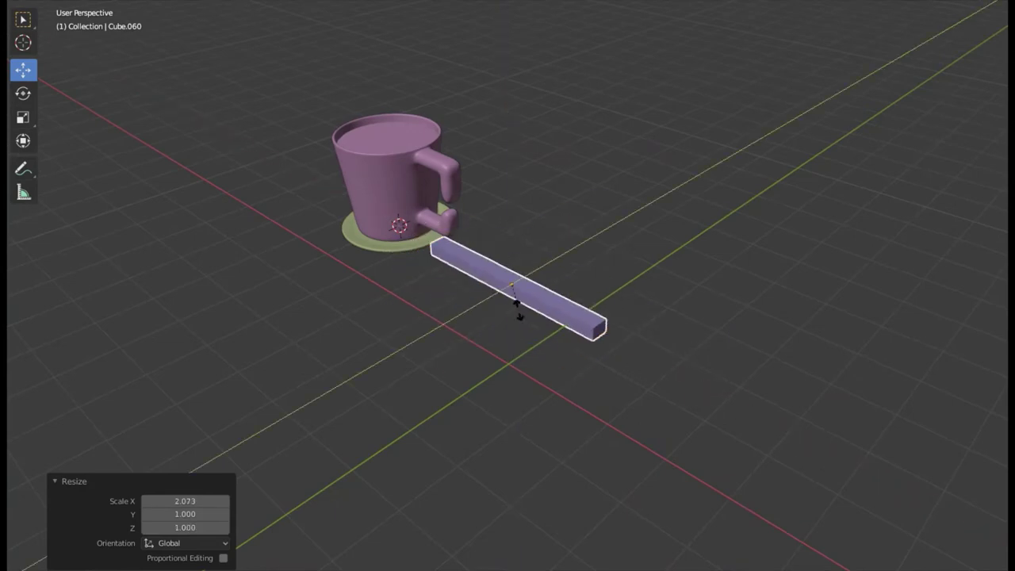
{"action": "middle_click_drag", "start_coordinate": [519, 316], "coordinate": [703, 340]}
{"action": "scroll", "coordinate": [836, 341], "scroll_direction": "up", "scroll_amount": 3}
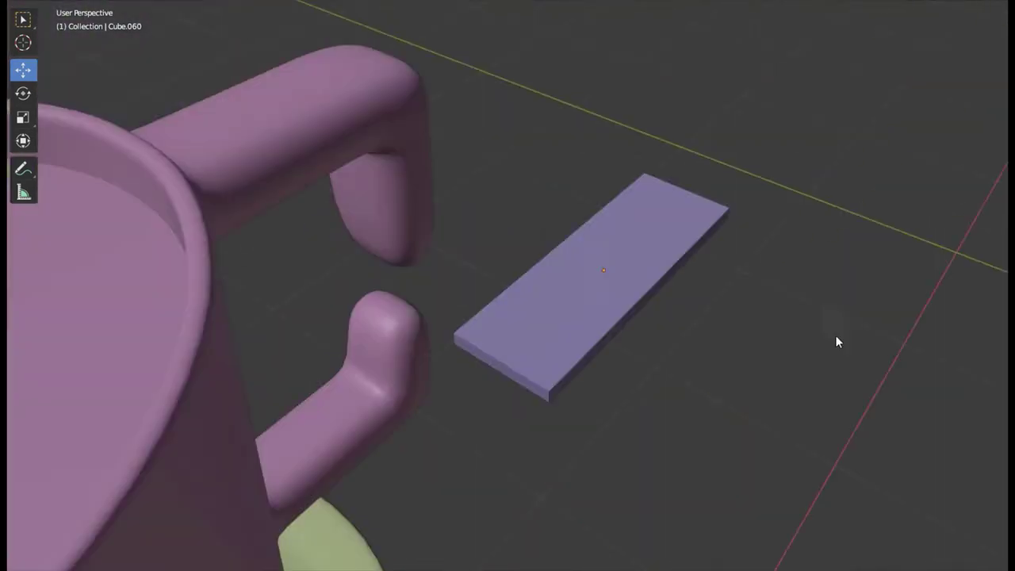
{"action": "middle_click_drag", "start_coordinate": [837, 341], "coordinate": [560, 260]}
{"action": "key", "text": "Tab"}
{"action": "key", "text": "s"}
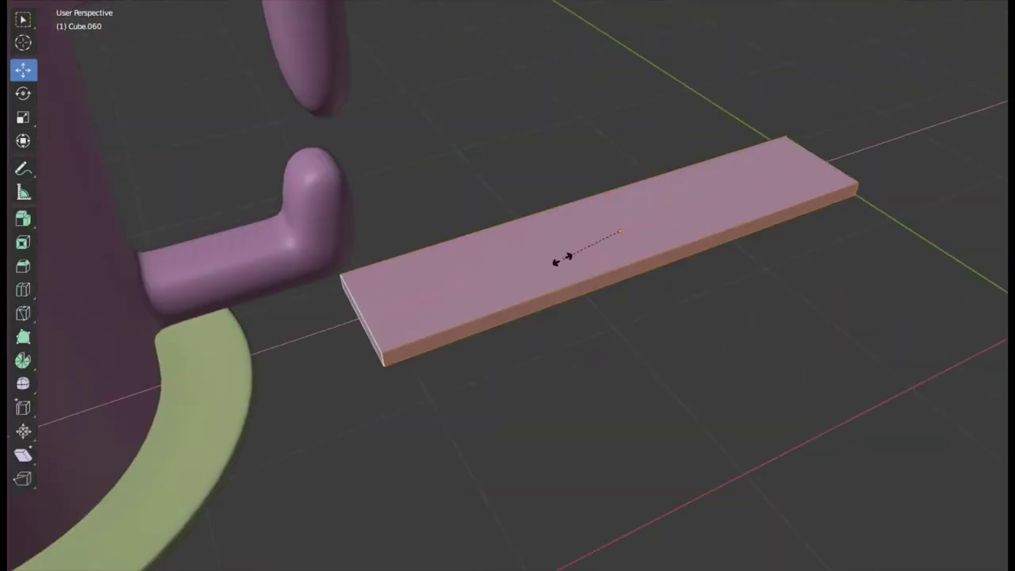
{"action": "key", "text": "y"}
{"action": "middle_click_drag", "start_coordinate": [467, 297], "coordinate": [620, 273]}
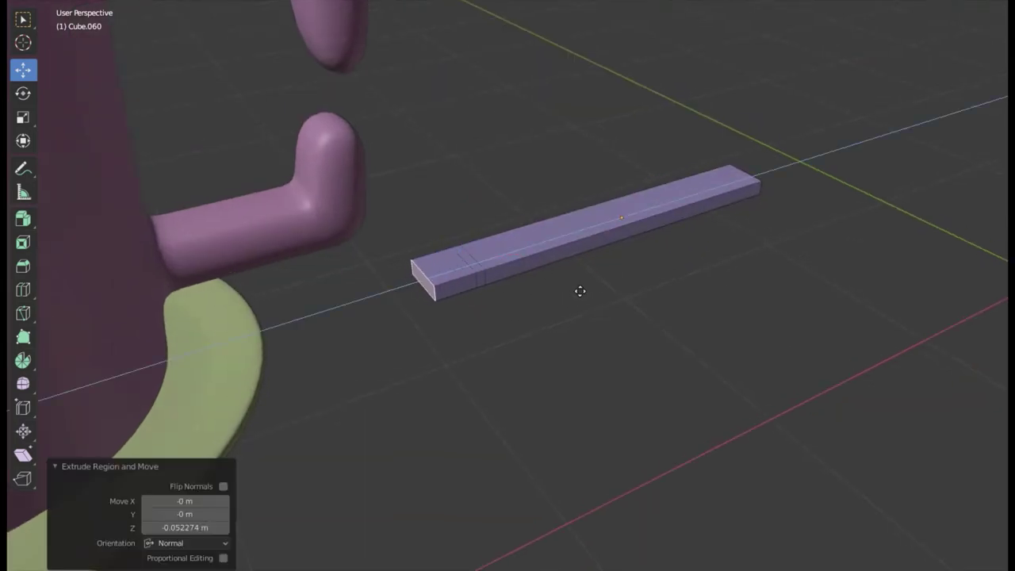
- Add an edge loop near the bar's end and scale the end face wider into a spoon head
{"action": "key", "text": "ctrl+r"}
{"action": "mouse_move", "coordinate": [409, 272]}
{"action": "middle_mouse_down"}
{"action": "mouse_move", "coordinate": [314, 330]}
{"action": "mouse_move", "coordinate": [607, 102]}
{"action": "middle_mouse_up"}
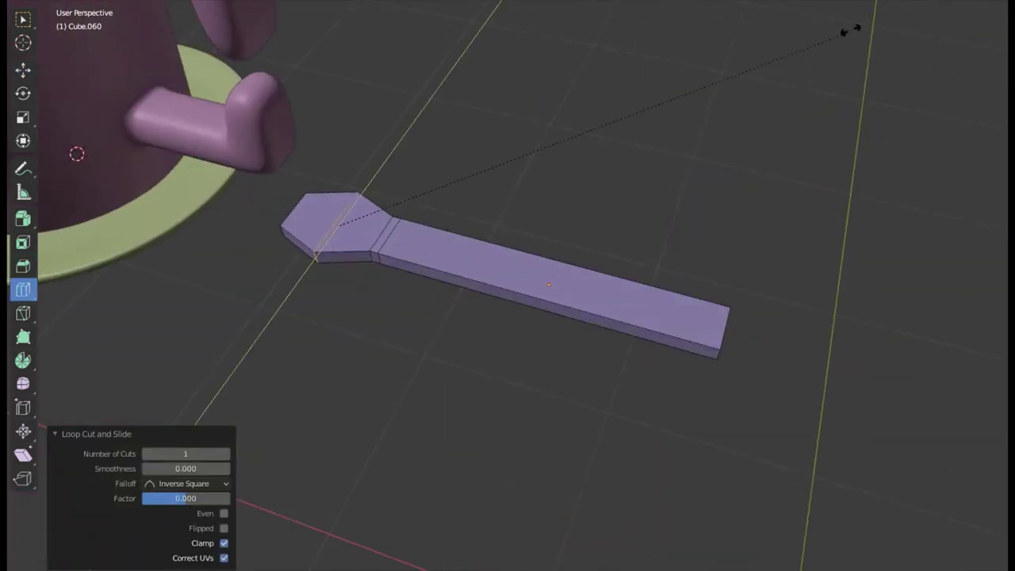
{"action": "scroll", "coordinate": [312, 131], "scroll_direction": "down", "scroll_amount": 3}
{"action": "middle_click_drag", "start_coordinate": [313, 131], "coordinate": [698, 258]}
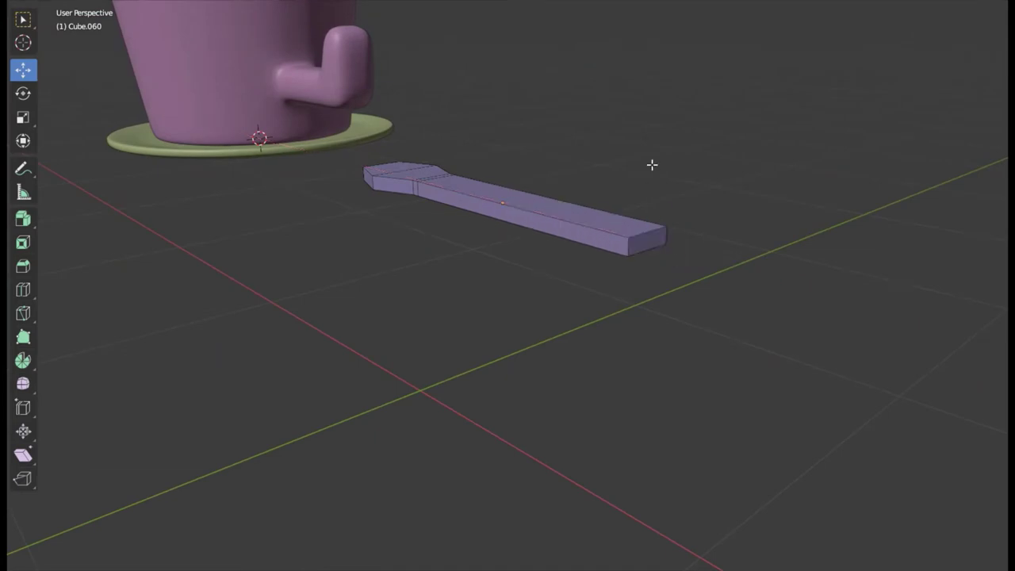
{"action": "key", "text": "s"}
{"action": "mouse_move", "coordinate": [652, 164]}
{"action": "middle_mouse_down"}
{"action": "mouse_move", "coordinate": [617, 294]}
{"action": "mouse_move", "coordinate": [555, 238]}
{"action": "mouse_move", "coordinate": [642, 199]}
{"action": "mouse_move", "coordinate": [623, 290]}
{"action": "middle_mouse_up"}
- Add a lengthwise edge loop and another loop mid-bar to the spoon
{"action": "left_click", "coordinate": [619, 291]}
{"action": "key", "text": "ctrl+r"}
{"action": "left_click", "coordinate": [555, 238]}
{"action": "left_click", "coordinate": [623, 289]}
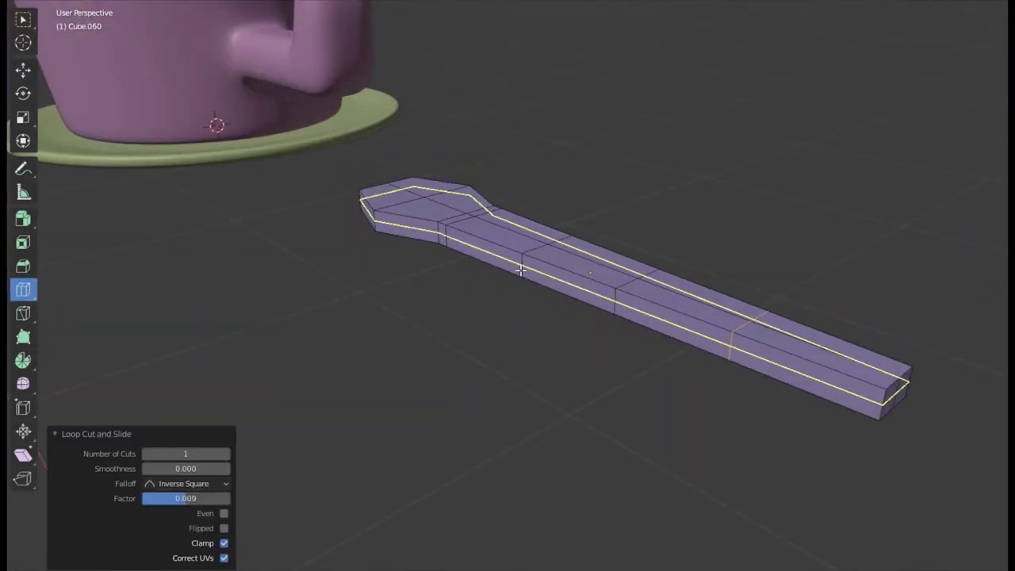
{"action": "key", "text": "alt+a"}
{"action": "key", "text": "shift+space"}
- In front wireframe view, select the handle end and nudge it to bend slightly
{"action": "key", "text": "g"}
{"action": "key", "text": "KP_1"}
{"action": "key", "text": "shift+z"}
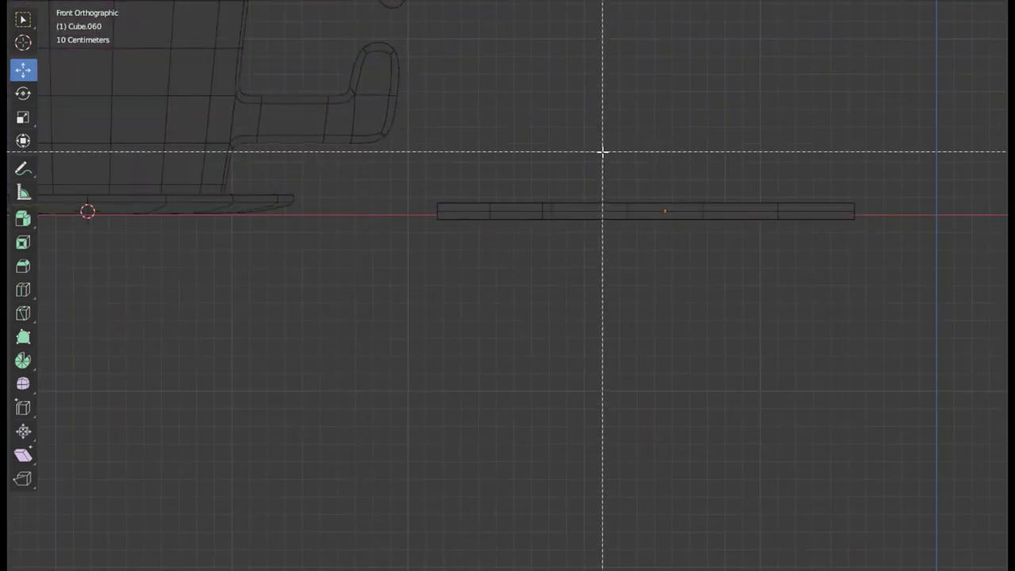
{"action": "left_click_drag", "start_coordinate": [603, 151], "coordinate": [547, 230]}
{"action": "key", "text": "g"}
{"action": "left_click", "coordinate": [544, 182]}
{"action": "key", "text": "ctrl+z"}
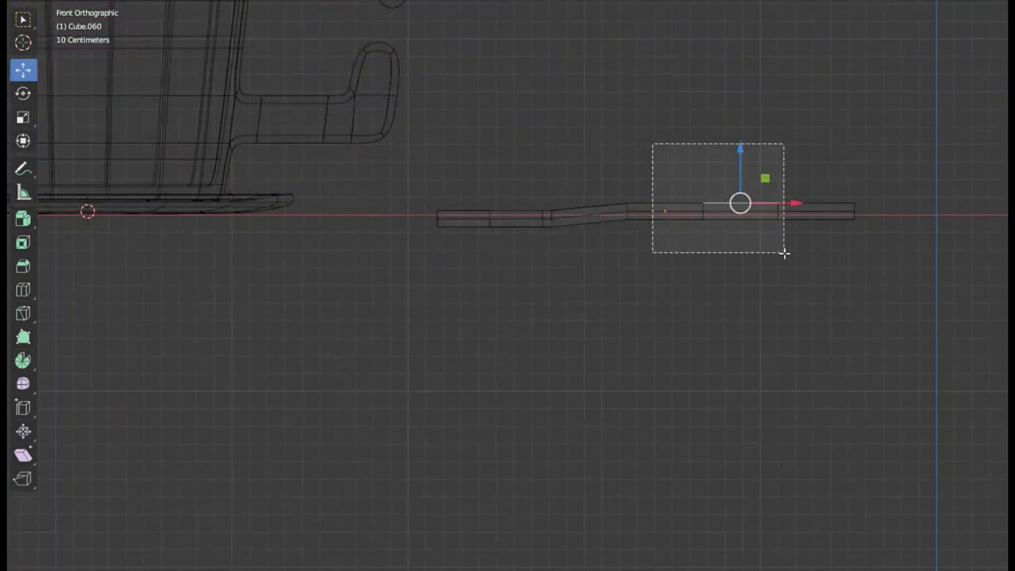
{"action": "left_click_drag", "start_coordinate": [784, 252], "coordinate": [783, 252]}
{"action": "middle_click_drag", "start_coordinate": [492, 164], "coordinate": [402, 208]}
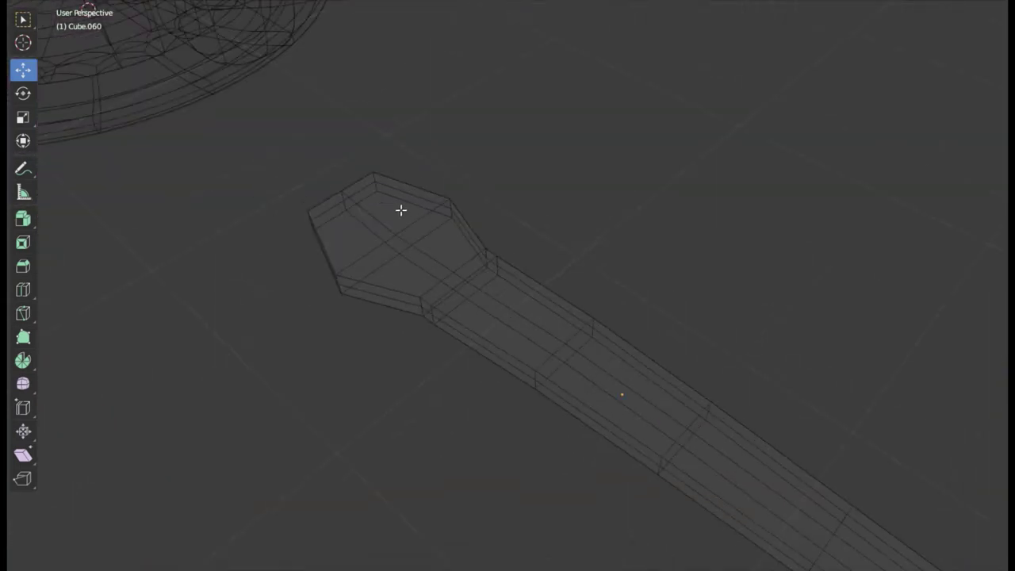
- Back in object mode with solid shading, apply Shade Smooth to the spoon
{"action": "key", "text": "Tab"}
{"action": "scroll", "coordinate": [431, 200], "scroll_direction": "down", "scroll_amount": 3}
{"action": "key", "text": "shift+z"}
{"action": "scroll", "coordinate": [476, 238], "scroll_direction": "up", "scroll_amount": 2}
{"action": "right_click", "coordinate": [497, 270]}
{"action": "left_click", "coordinate": [497, 265]}
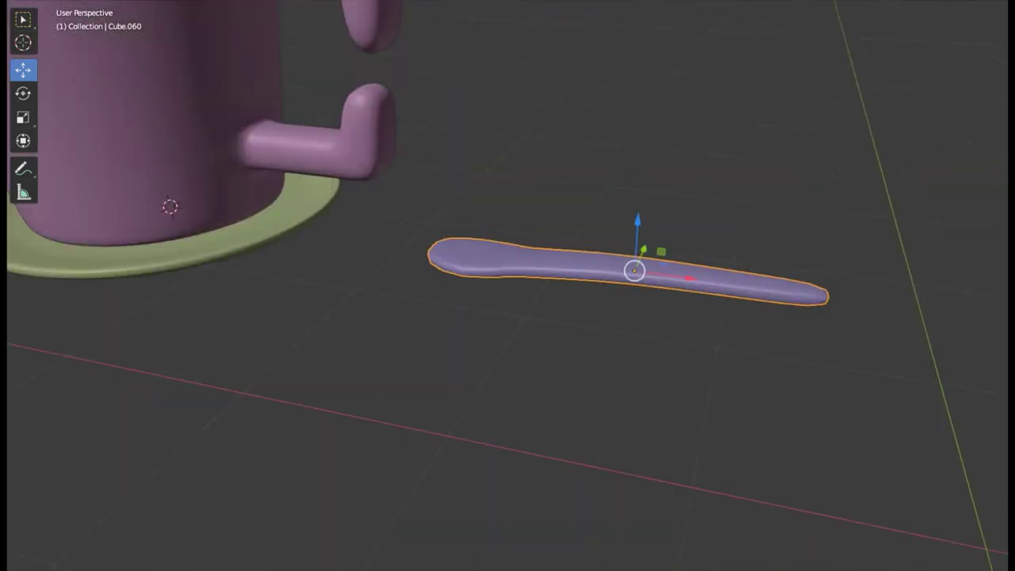
{"action": "middle_click_drag", "start_coordinate": [497, 269], "coordinate": [596, 275]}
{"action": "scroll", "coordinate": [596, 275], "scroll_direction": "up", "scroll_amount": 3}
{"action": "key", "text": "KP_7"}
- In top wireframe view, box-select the spoon head's vertices and scale them
{"action": "left_click", "coordinate": [663, 256]}
{"action": "key", "text": "shift+z"}
{"action": "scroll", "coordinate": [663, 256], "scroll_direction": "up", "scroll_amount": 3}
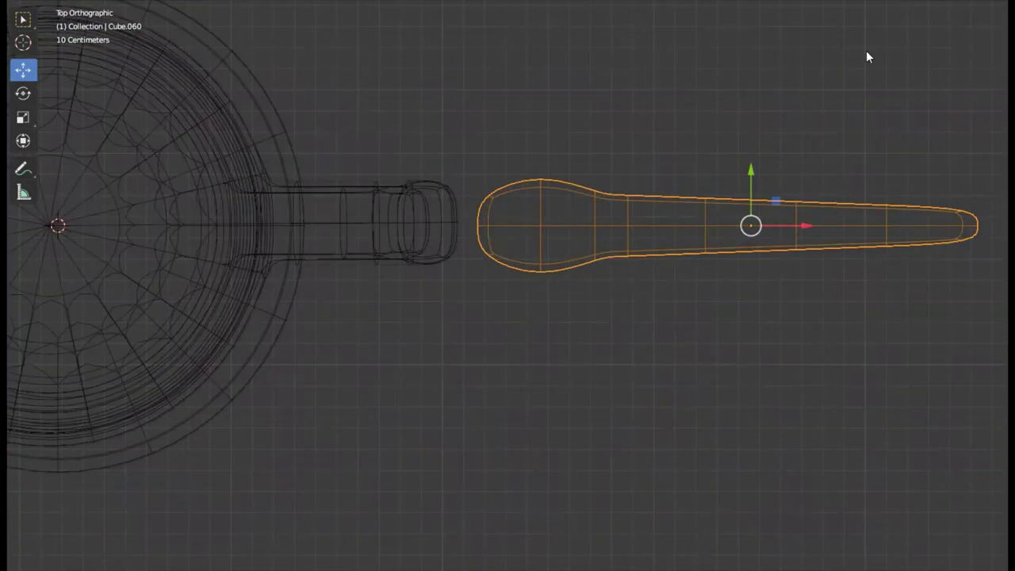
{"action": "key", "text": "Tab"}
{"action": "left_click_drag", "start_coordinate": [465, 125], "coordinate": [607, 356]}
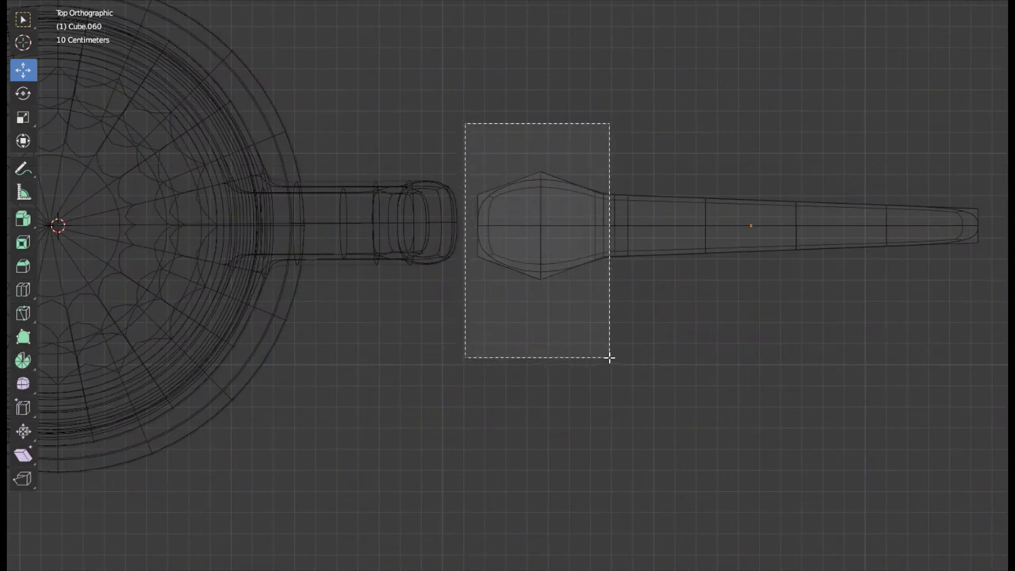
{"action": "key", "text": "s"}
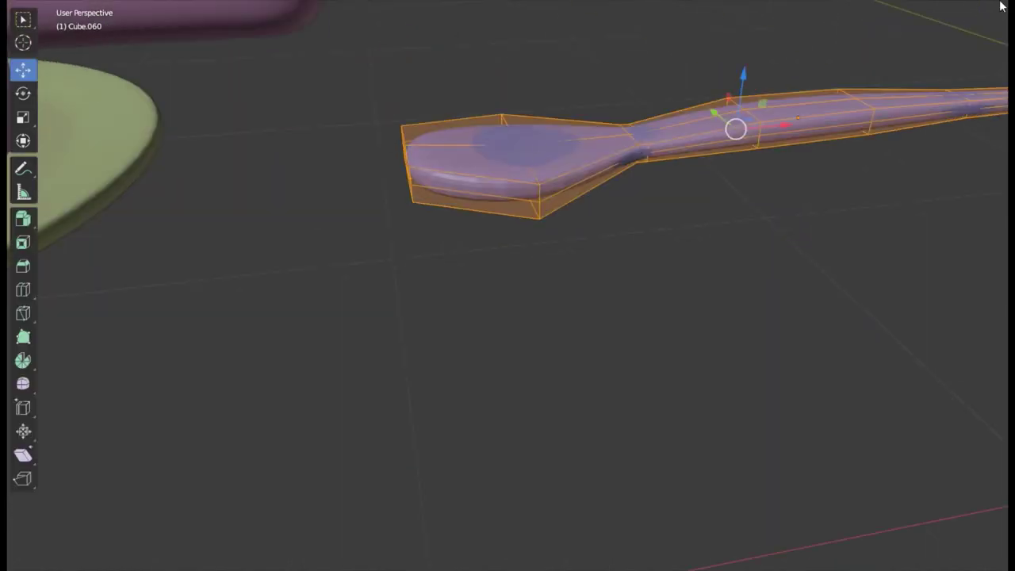
- Raise the spoon along Z into the mug and check it from the front view
{"action": "key", "text": "g"}
{"action": "key", "text": "z"}
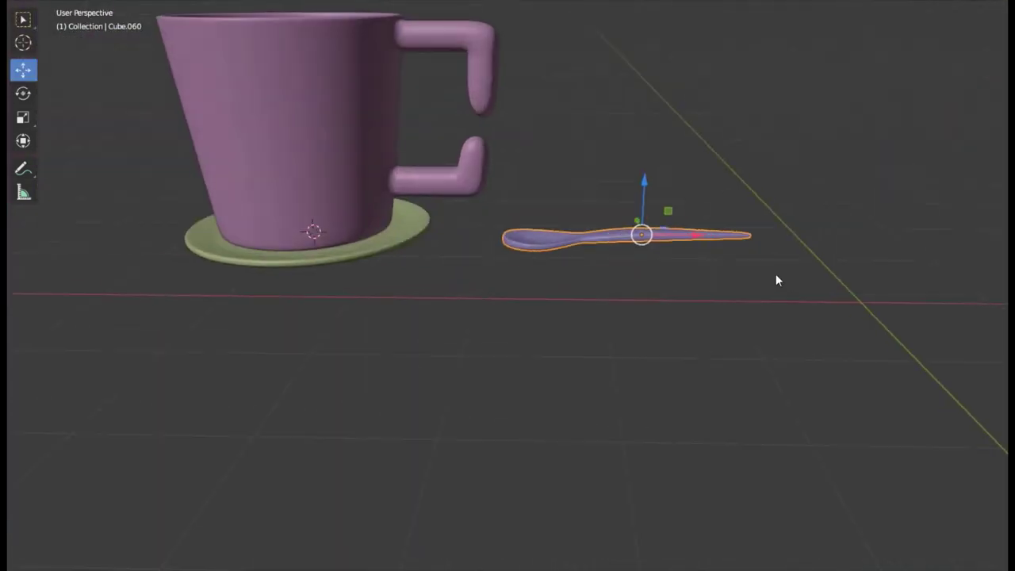
{"action": "key", "text": "g"}
{"action": "key", "text": "z"}
{"action": "left_click", "coordinate": [804, 199]}
{"action": "key", "text": "KP_1"}
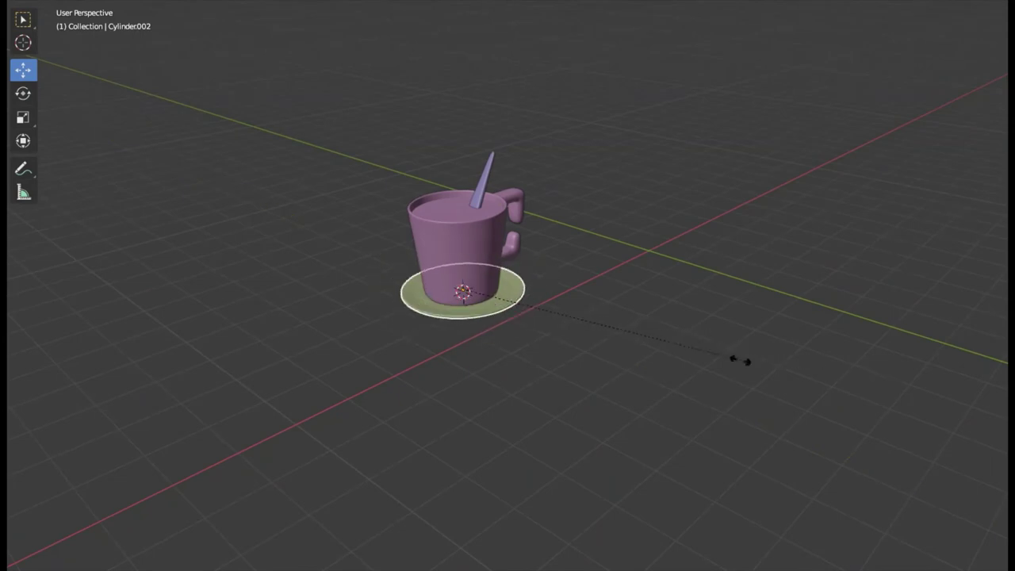
{"action": "key", "text": "KP_1"}
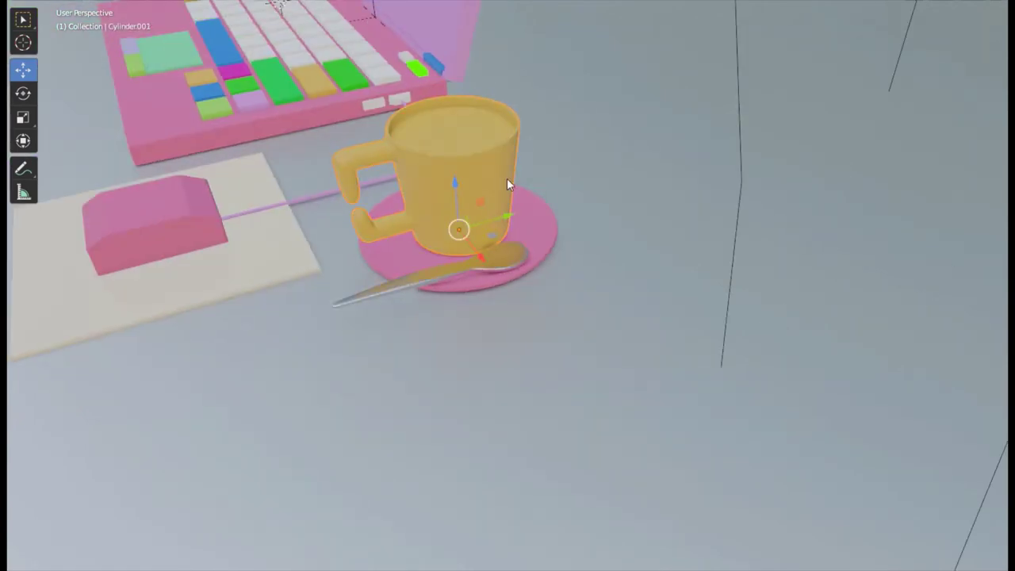
- Look down into the cup, enter its Edit Mode, and switch to front view
{"action": "middle_click_drag", "start_coordinate": [655, 246], "coordinate": [464, 195]}
{"action": "key", "text": "Tab"}
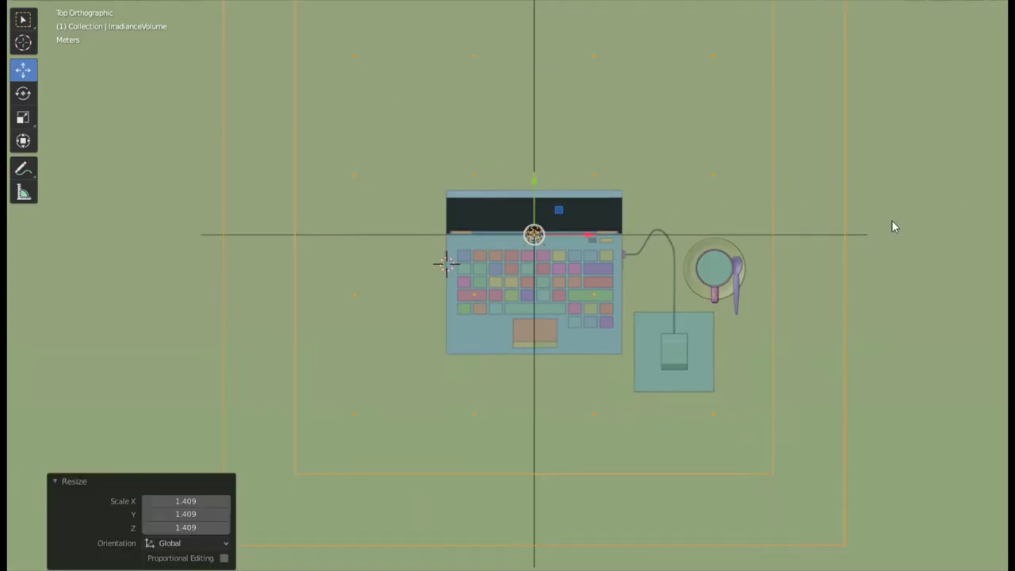
{"action": "key", "text": "KP_1"}
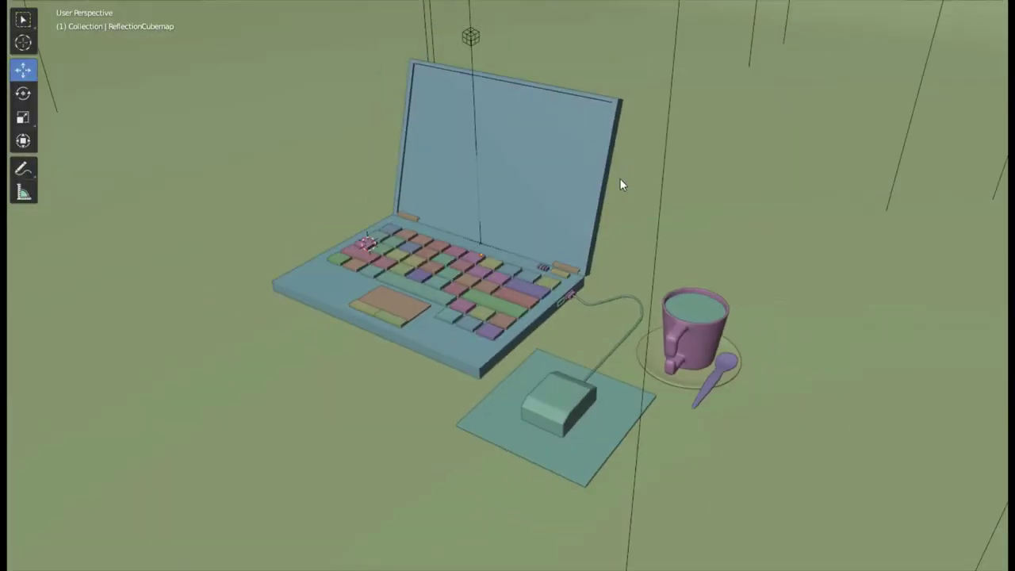
- Move the camera along Y to frame the laptop, mouse pad and mug
{"action": "key", "text": "KP_0"}
{"action": "left_click", "coordinate": [836, 270]}
{"action": "key", "text": "g"}
{"action": "key", "text": "y"}
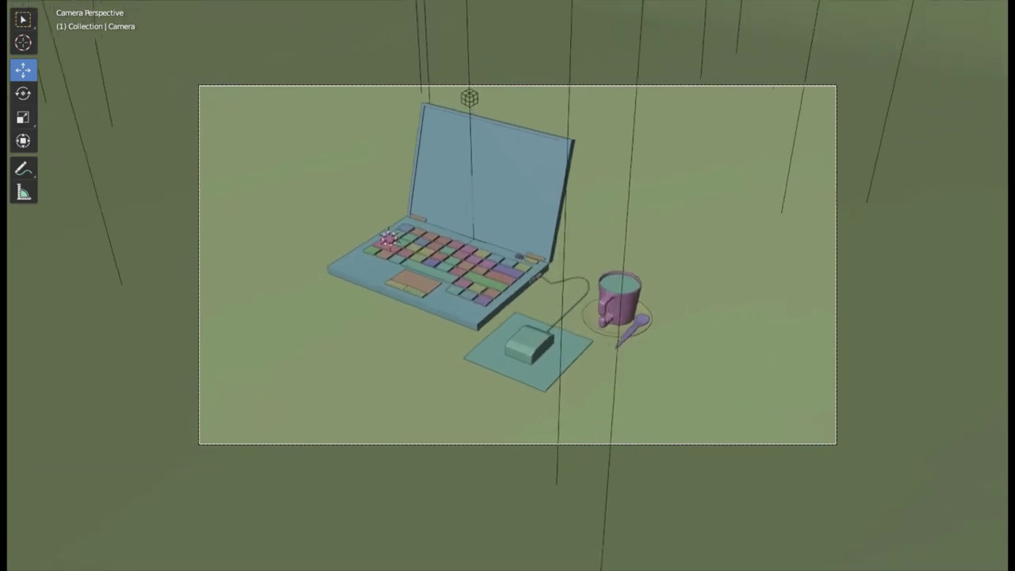
{"action": "left_click", "coordinate": [745, 93]}
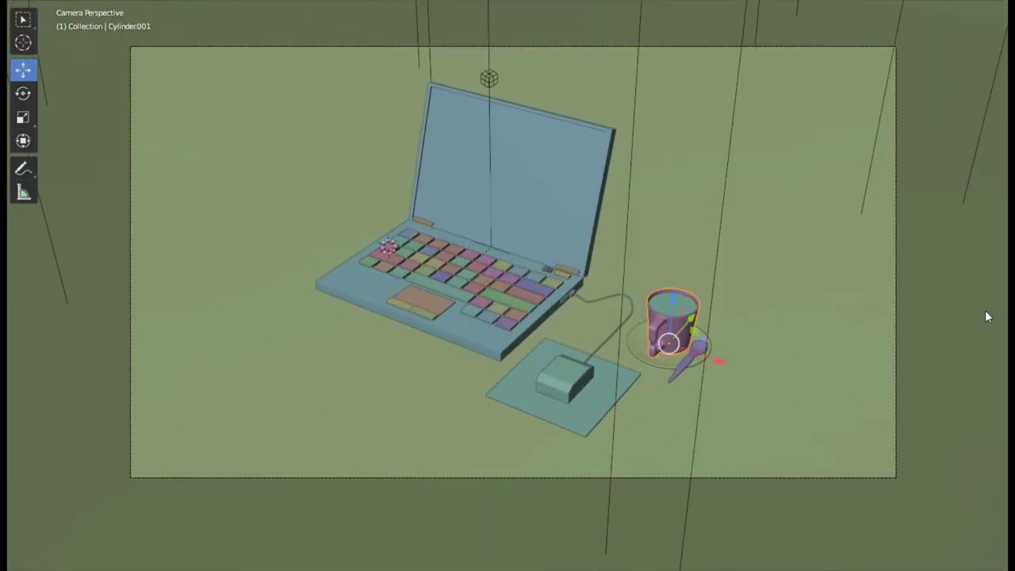
- Cycle through viewport shading modes and preview the desk scene in rendered shading
{"action": "key", "text": "z"}
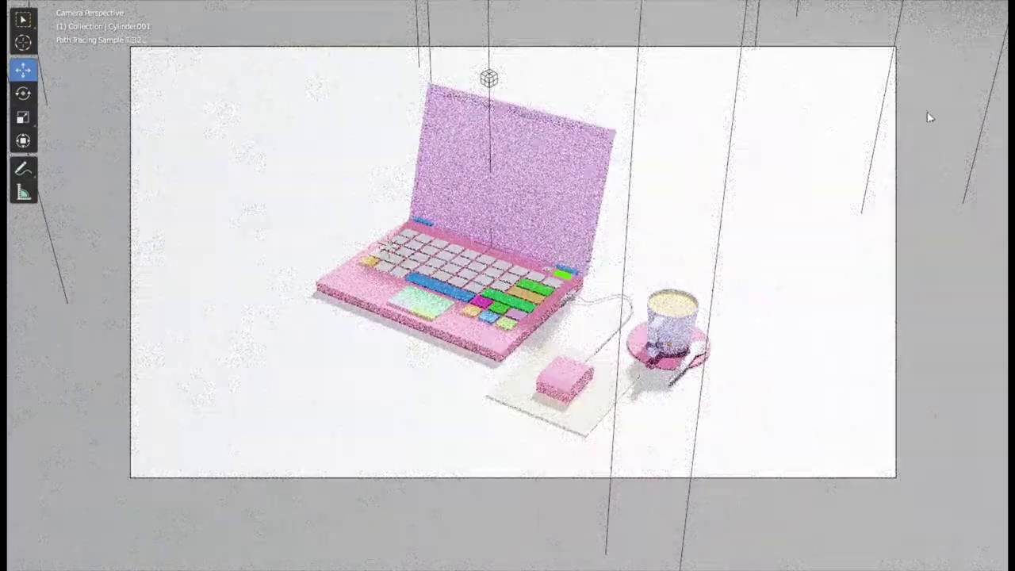
{"action": "key", "text": "z"}
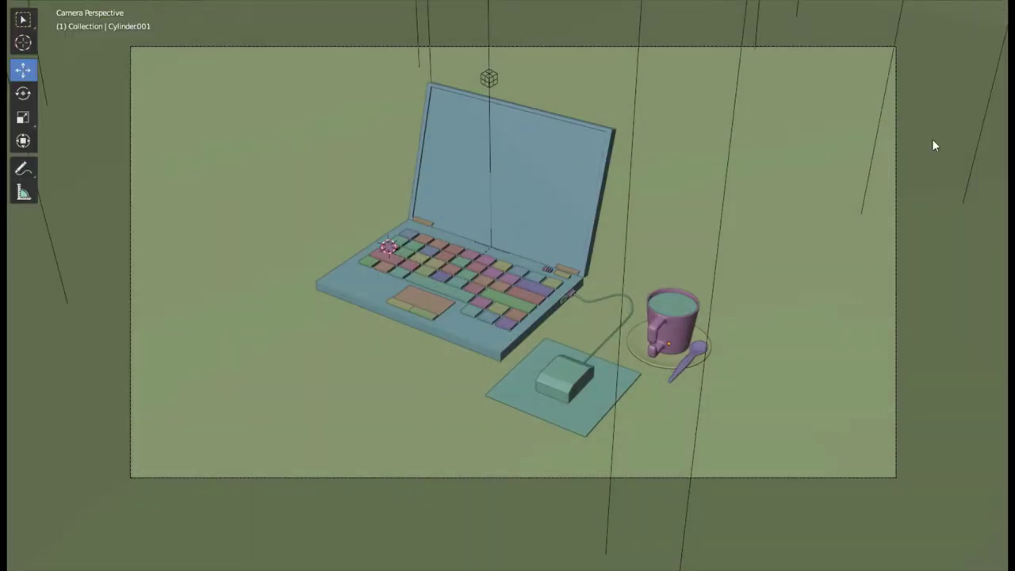
{"action": "key", "text": "z"}
{"action": "key", "text": "z"}
{"action": "key", "text": "z"}
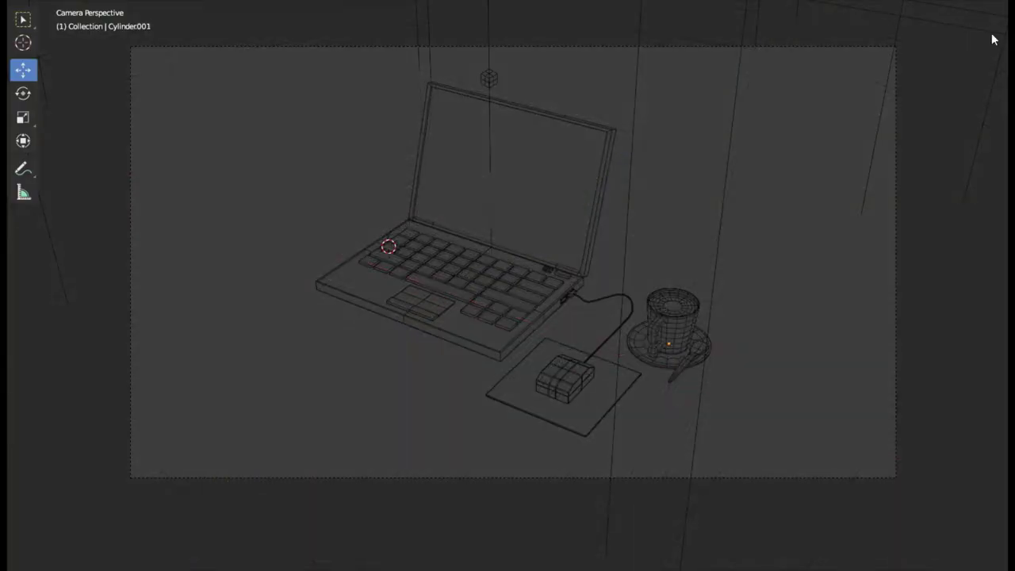
{"action": "key", "text": "z"}
{"action": "mouse_move", "coordinate": [845, 394]}
{"action": "middle_mouse_down"}
{"action": "mouse_move", "coordinate": [594, 214]}
{"action": "mouse_move", "coordinate": [489, 286]}
{"action": "mouse_move", "coordinate": [704, 243]}
{"action": "mouse_move", "coordinate": [459, 350]}
{"action": "mouse_move", "coordinate": [618, 352]}
{"action": "mouse_move", "coordinate": [587, 340]}
{"action": "mouse_move", "coordinate": [507, 341]}
{"action": "middle_mouse_up"}
{"action": "key", "text": "shift+z"}
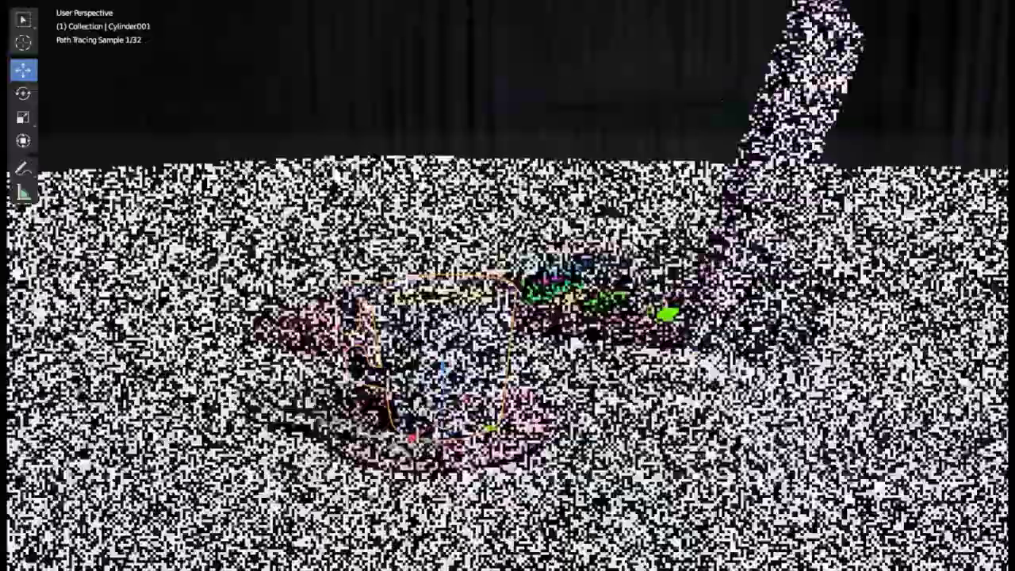
- In camera view, move the camera closer to the mug and spoon
{"action": "scroll", "coordinate": [870, 188], "scroll_direction": "down", "scroll_amount": 2}
{"action": "key", "text": "shift+z"}
{"action": "key", "text": "KP_0"}
{"action": "scroll", "coordinate": [863, 197], "scroll_direction": "down", "scroll_amount": 3}
{"action": "left_click", "coordinate": [668, 302]}
{"action": "key", "text": "g"}
{"action": "key", "text": "y"}
{"action": "left_click", "coordinate": [644, 301]}
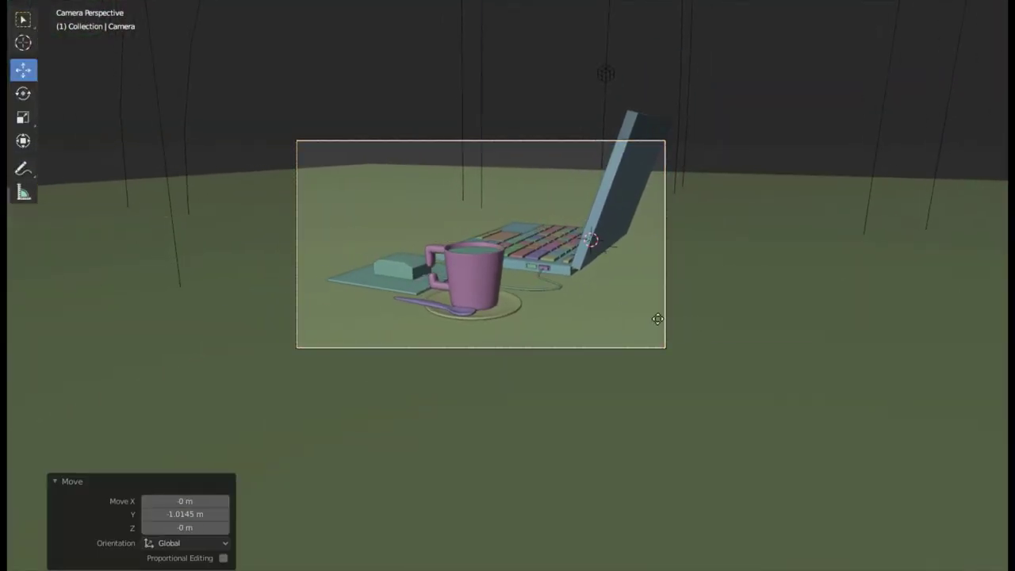
{"action": "key", "text": "g"}
{"action": "key", "text": "y"}
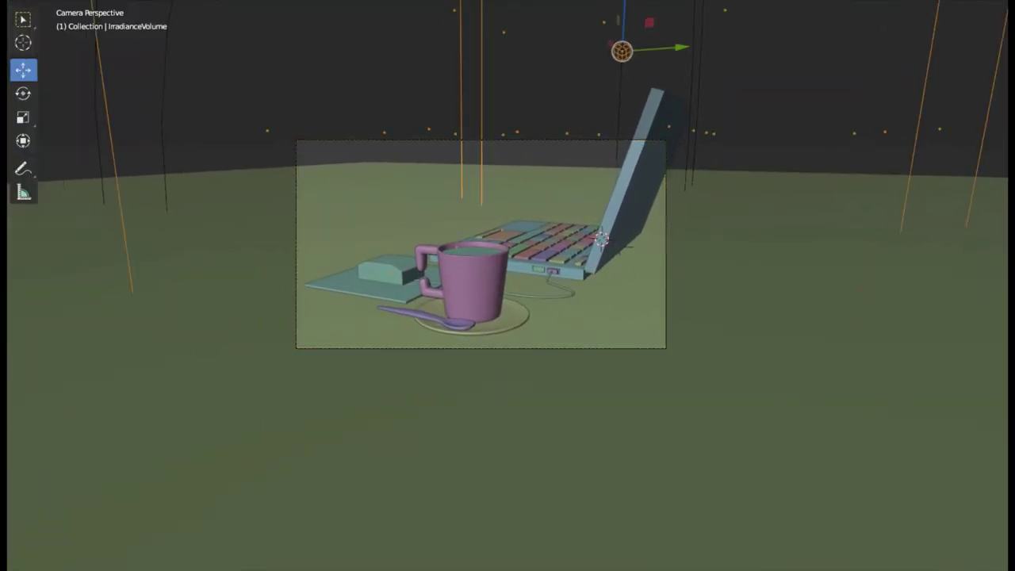
- Select the backdrop plane and toggle rendered and wireframe viewport shading
{"action": "left_click", "coordinate": [818, 315]}
{"action": "key", "text": "KP_0"}
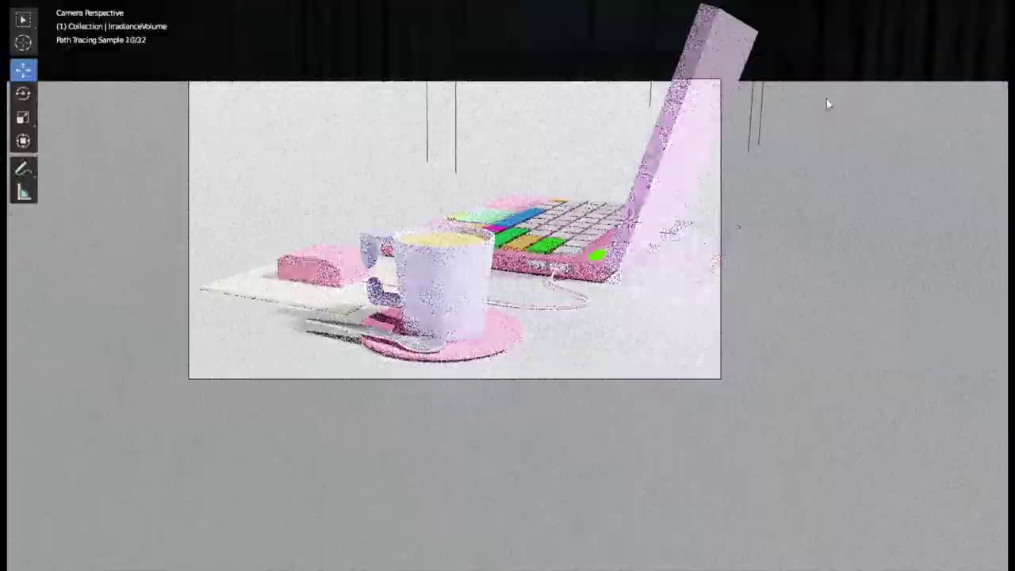
{"action": "left_click", "coordinate": [979, 12]}
{"action": "left_click", "coordinate": [962, 13]}
- Render the final image of the mug, spoon and laptop with F12
{"action": "key", "text": "F12"}
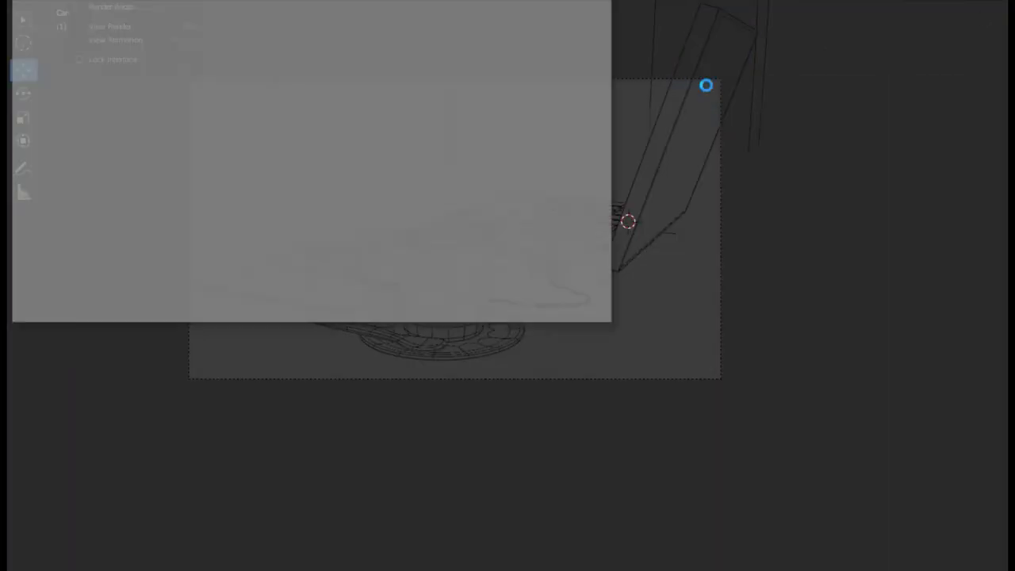